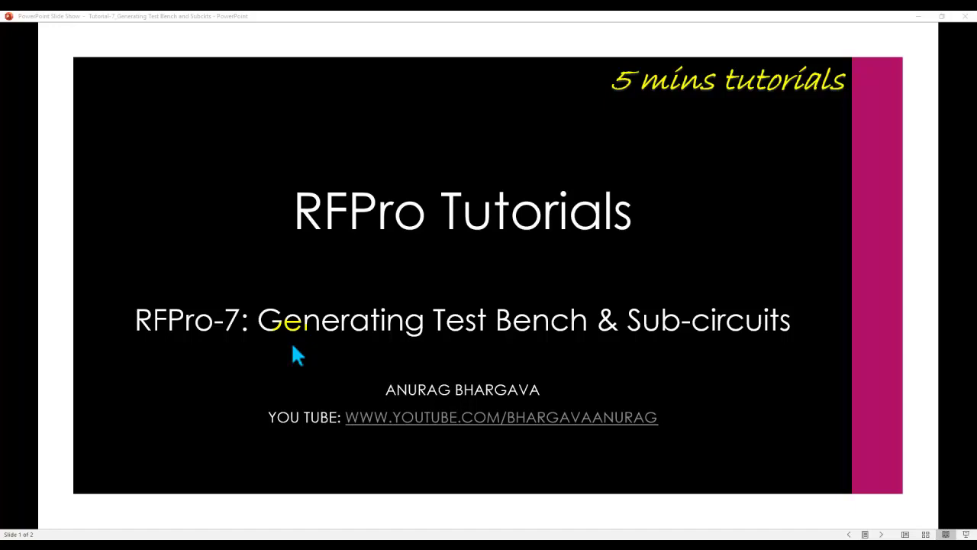
Step through the presentation slides and bring the RFPro laminate layout window forward
left_click(463, 365)
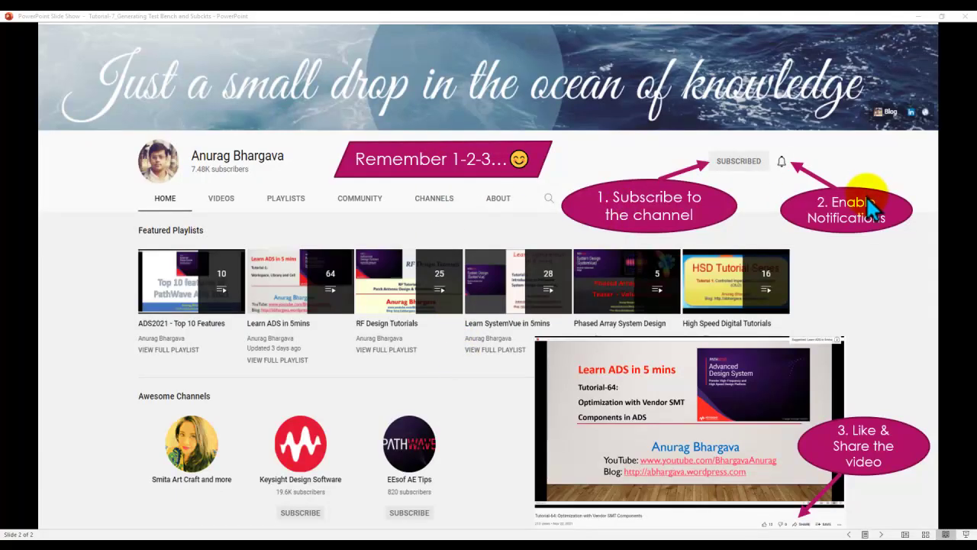
left_click(884, 442)
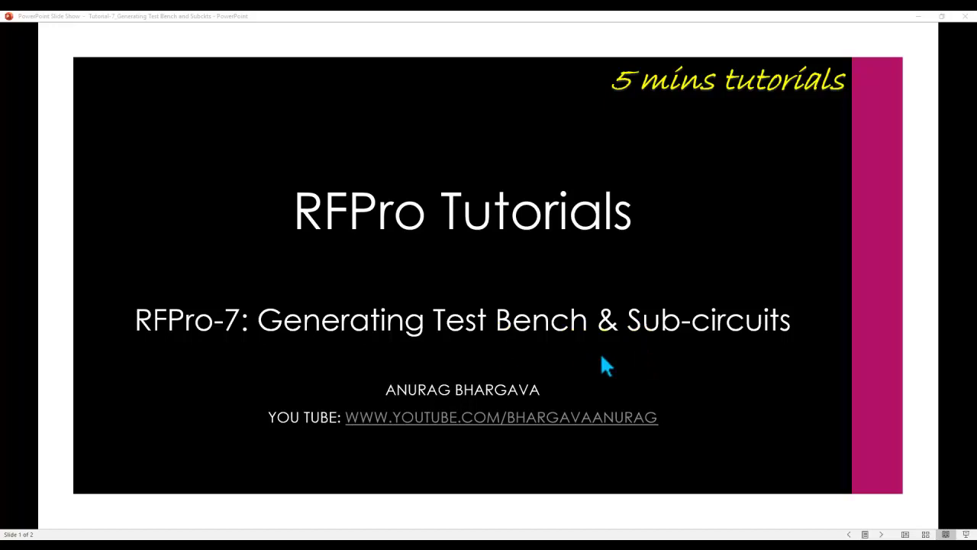
mouse_move(662, 539)
left_click(704, 526)
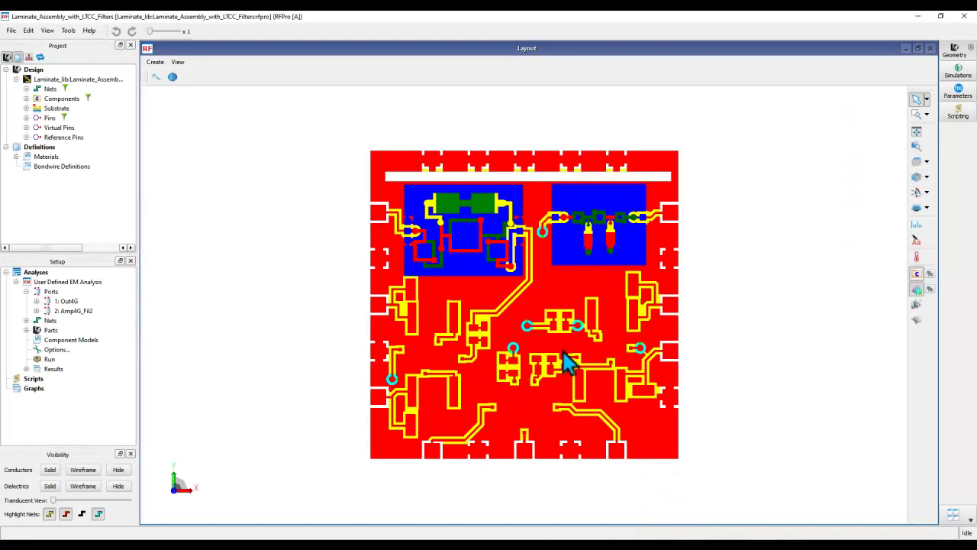
mouse_move(566, 355)
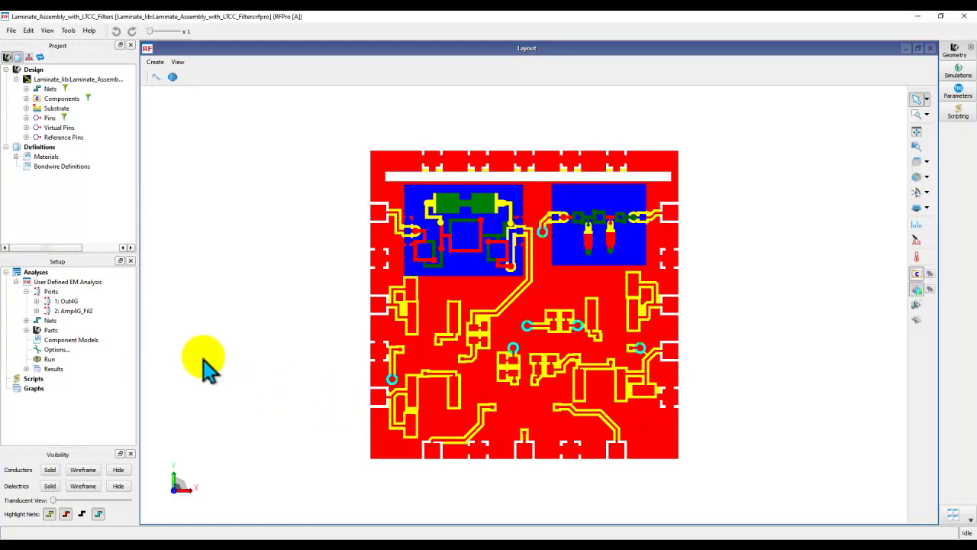
Show conductors as wireframe and highlight everything in the User Defined EM Analysis
right_click(67, 282)
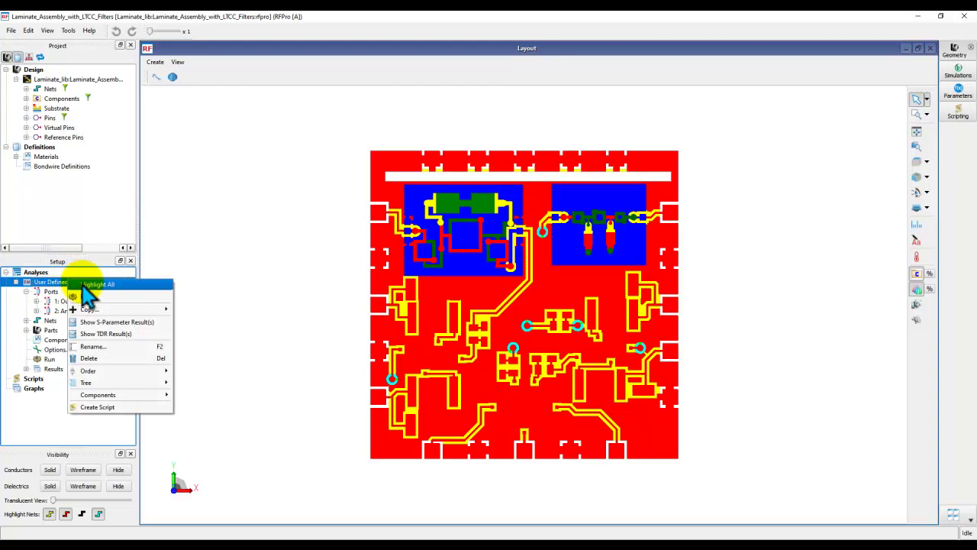
key("Escape")
left_click(70, 471)
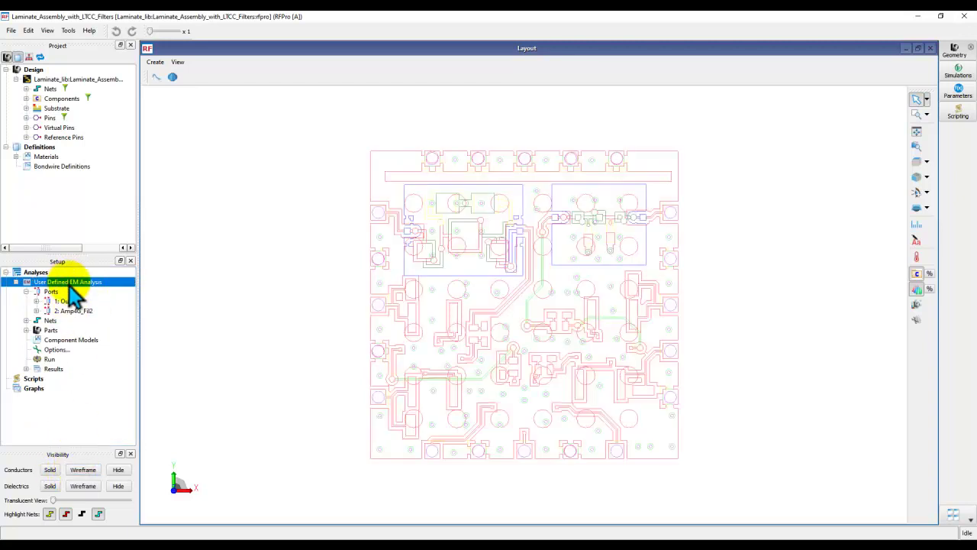
right_click(70, 283)
left_click(95, 288)
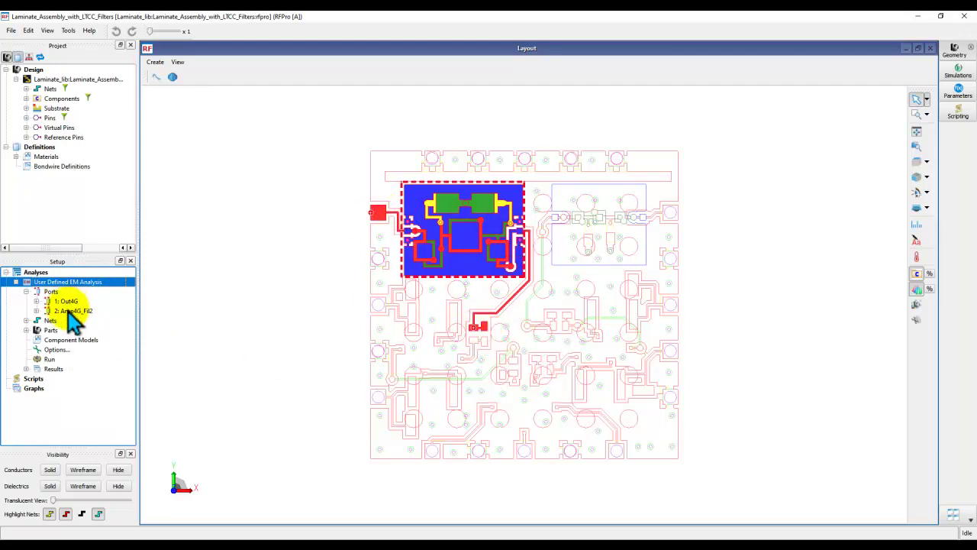
Open the User Defined EM Analysis S-Parameters results, review them, and close the window
left_click(26, 369)
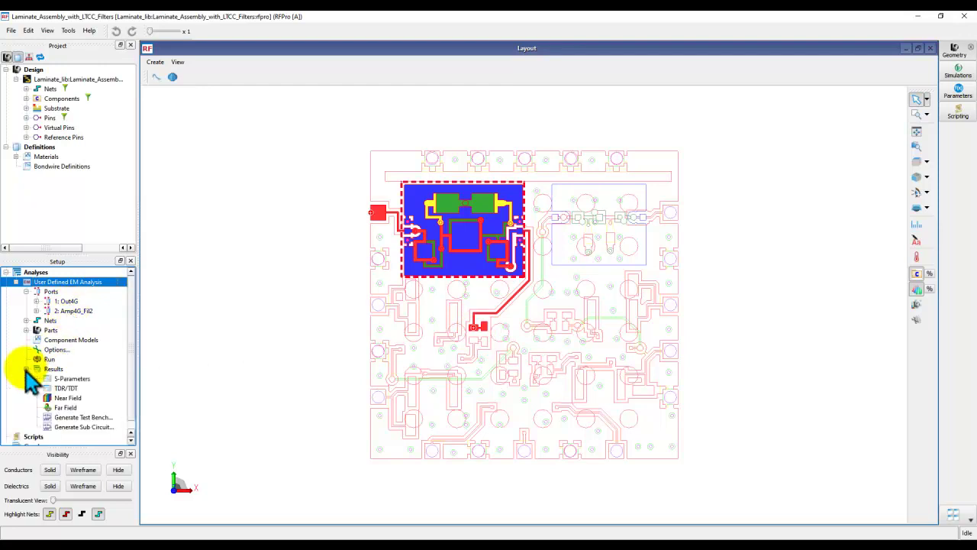
left_click(68, 379)
double_click(67, 382)
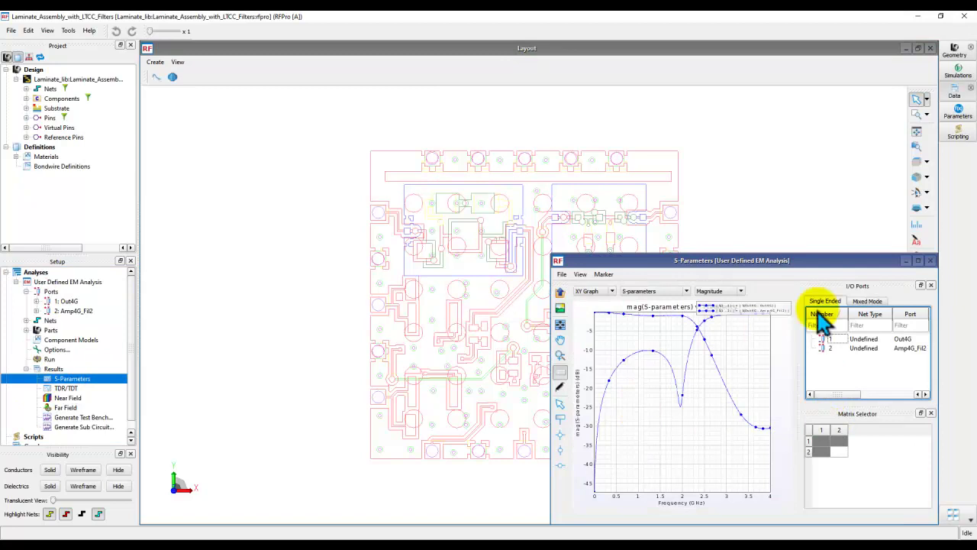
left_click(930, 260)
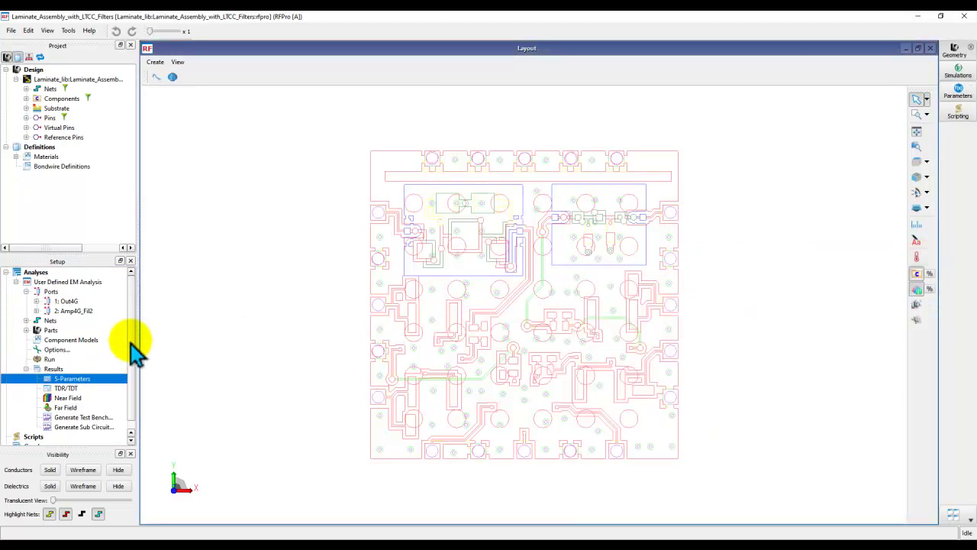
scroll(135, 370, "down", 1)
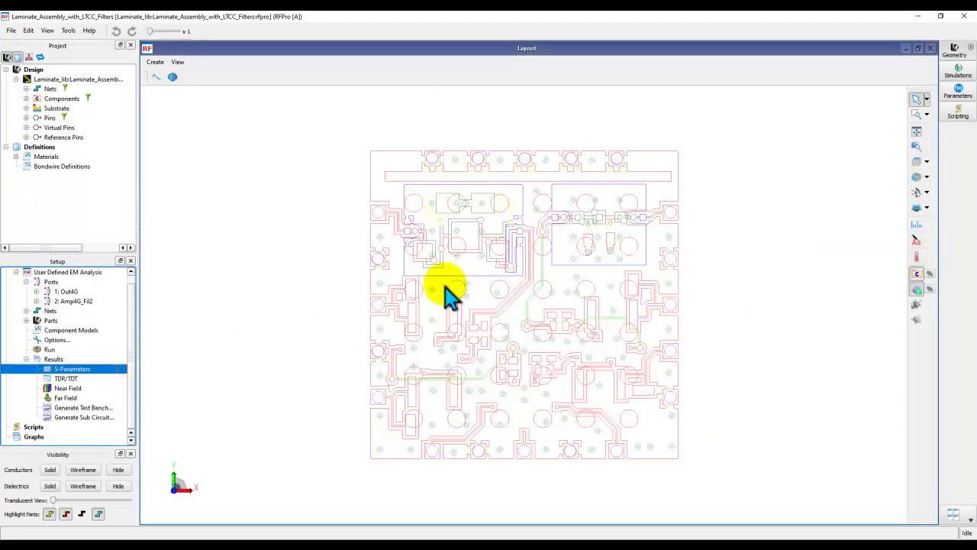
Generate the test bench with the .s10 SnP block, moving the lower components and S-PARAMETERS block into place
double_click(88, 408)
left_click_drag(371, 338, 655, 494)
left_click_drag(497, 484, 580, 296)
left_click_drag(481, 115, 574, 139)
scroll(565, 227, "up", 2)
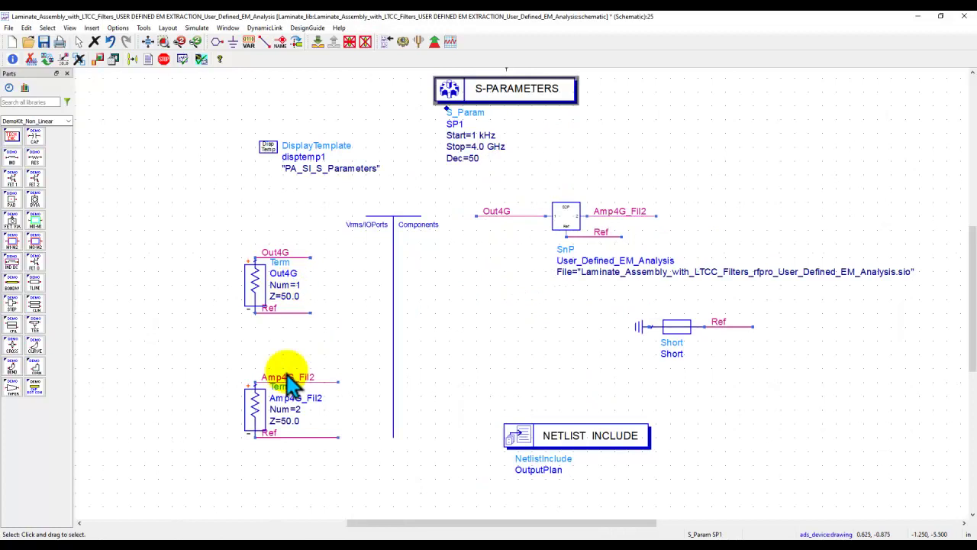
left_click(348, 330)
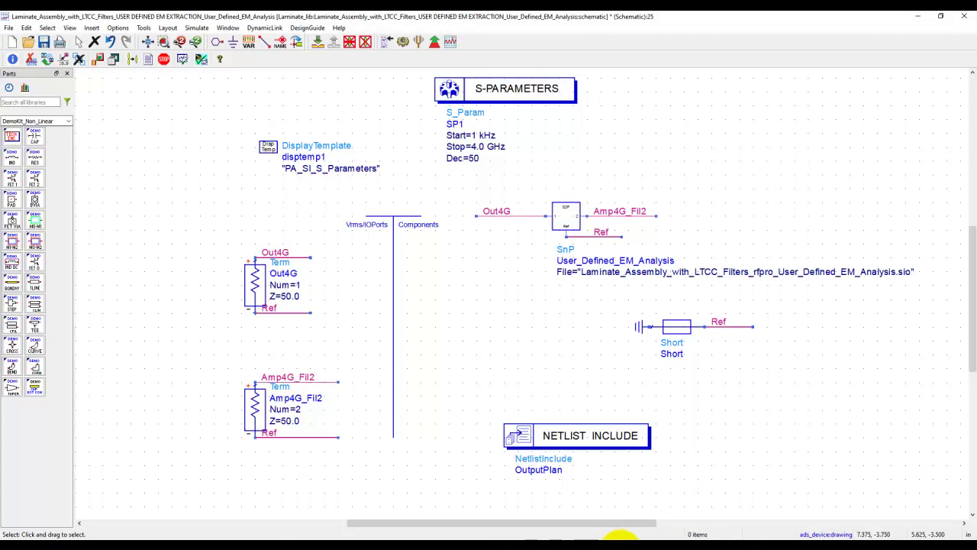
Create the User Defined EM sub-circuit view in Laminate_Assembly_with_LTCC_Filters, then close its schematic
mouse_move(653, 536)
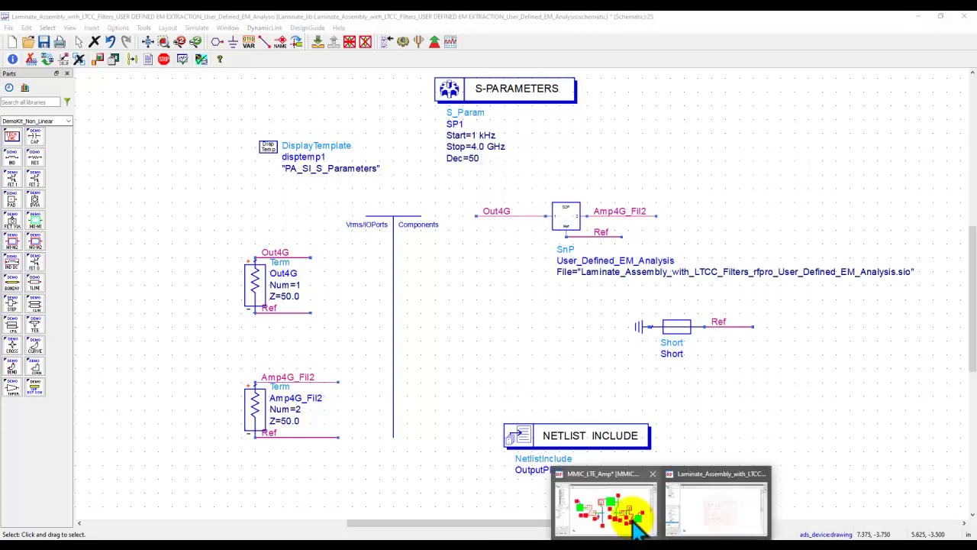
left_click(699, 502)
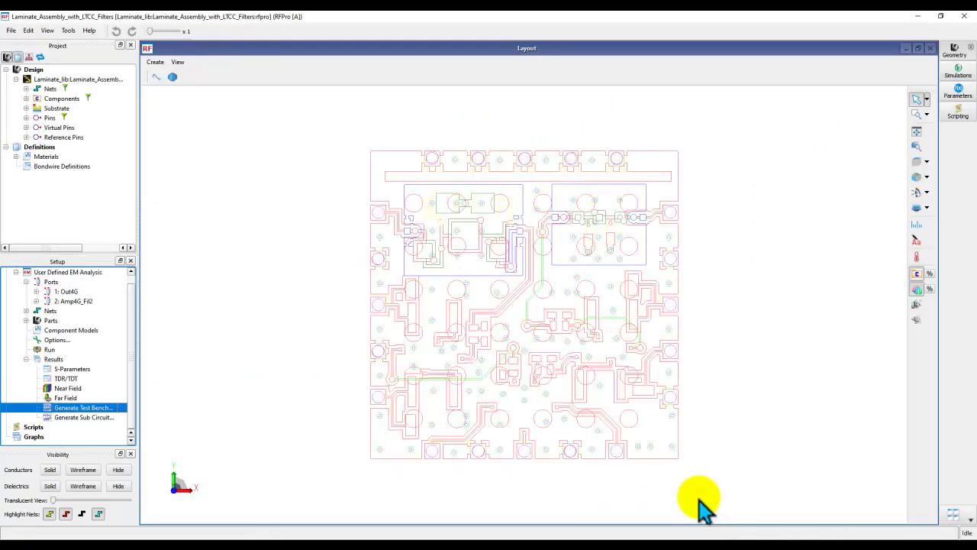
double_click(80, 418)
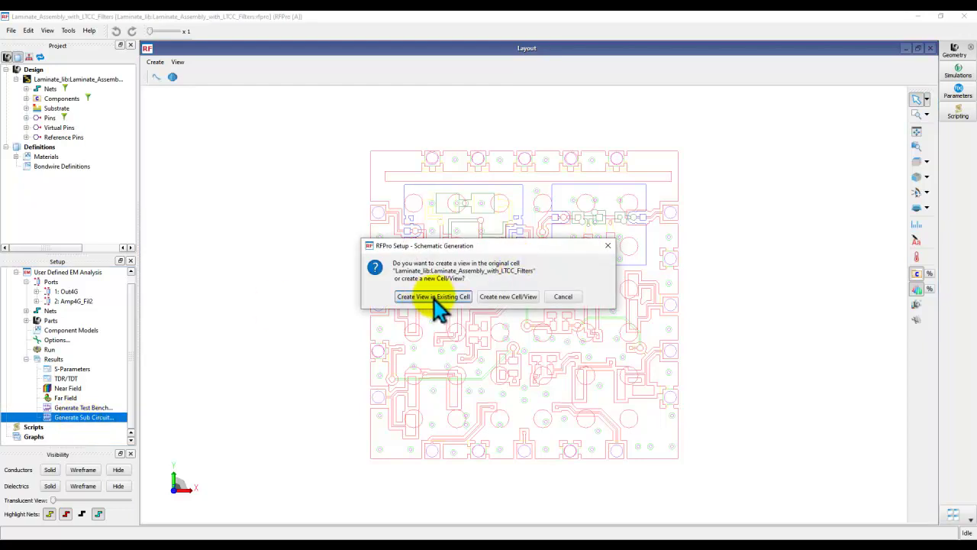
left_click(433, 297)
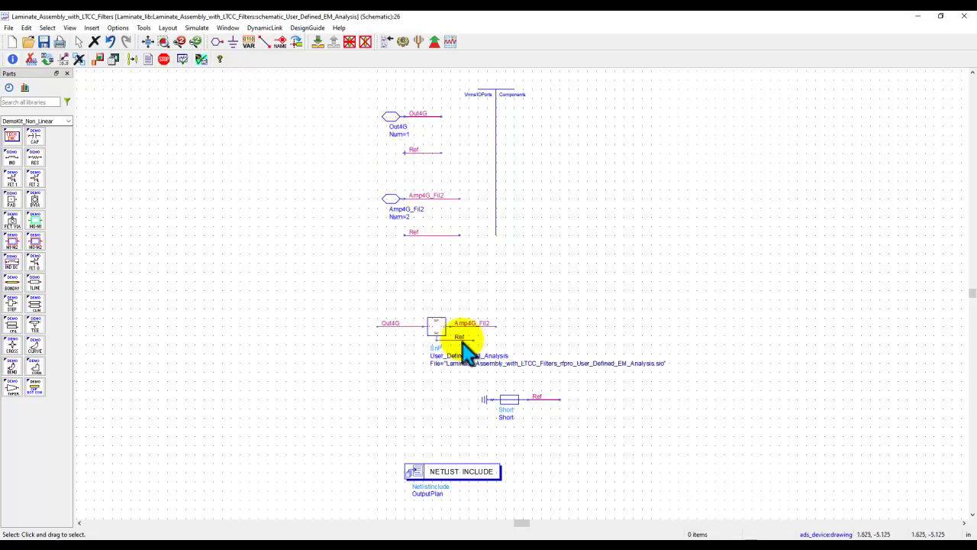
left_click(962, 16)
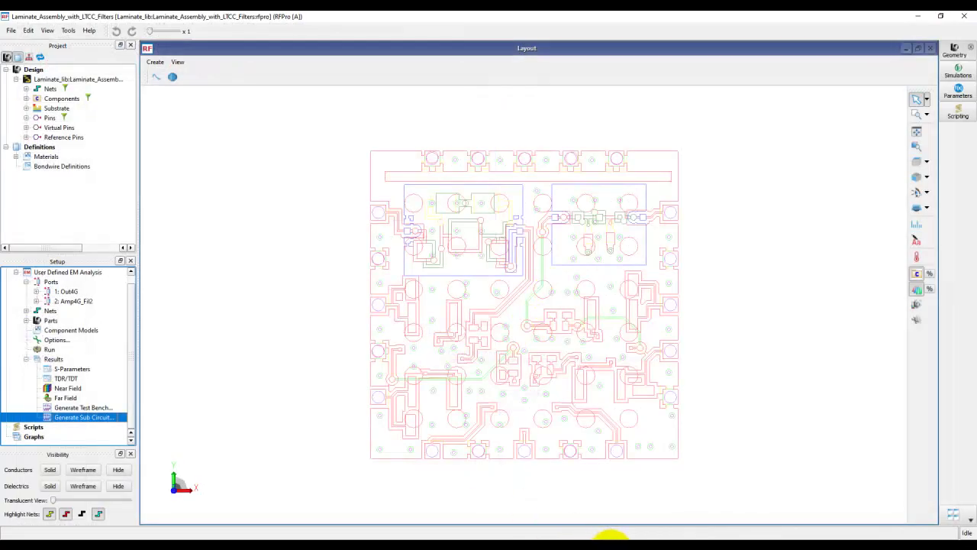
Open the EM extraction test bench schematic from the ADS main window, then close it saving changes
mouse_move(562, 523)
left_click(497, 508)
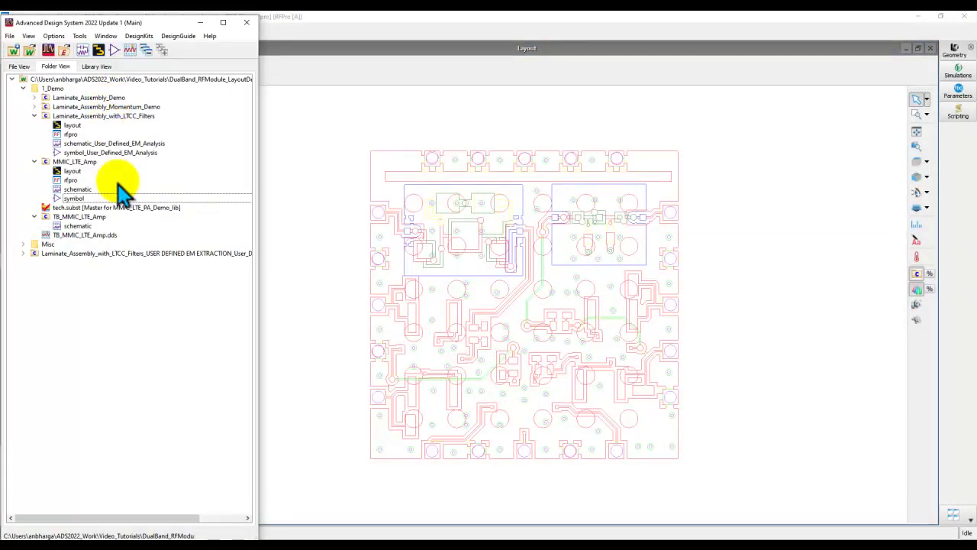
left_click(97, 144)
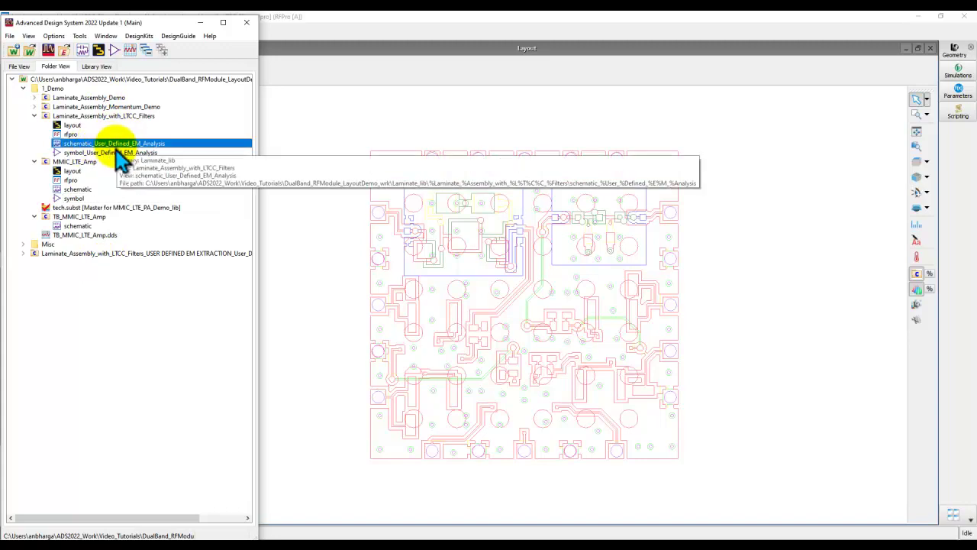
left_click(106, 253)
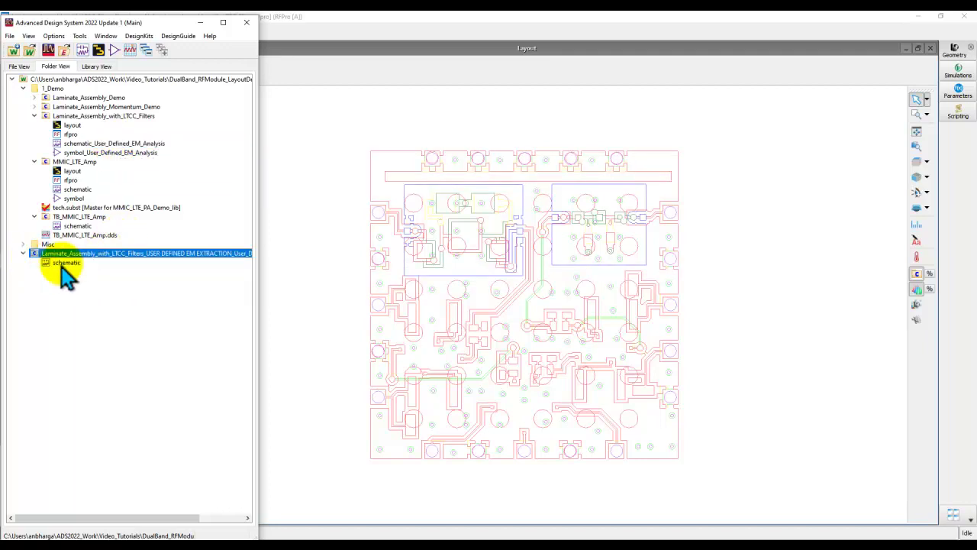
double_click(60, 263)
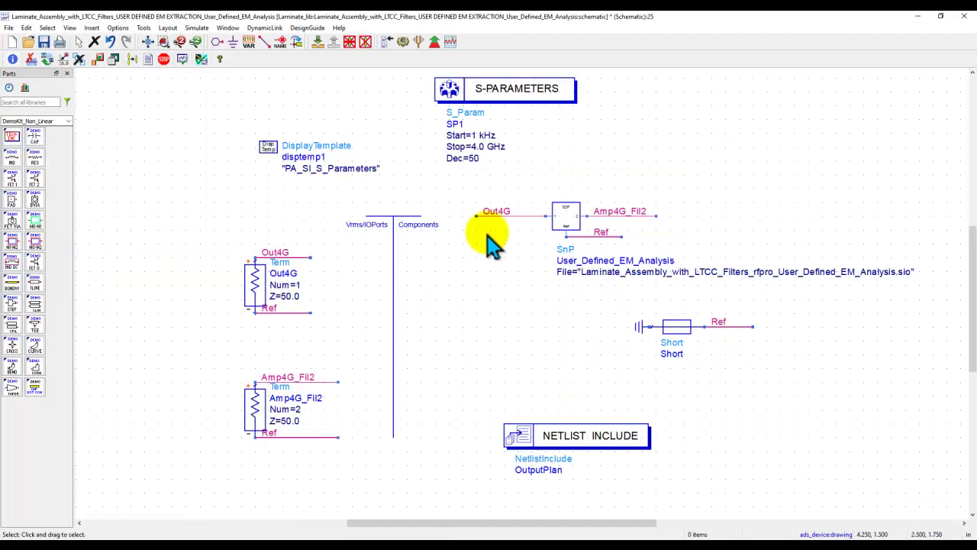
left_click(964, 15)
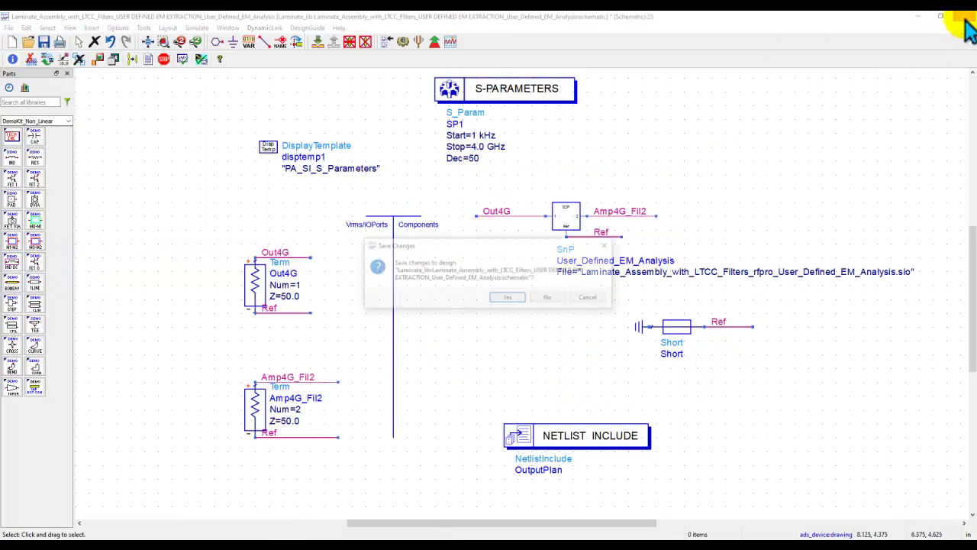
left_click(502, 298)
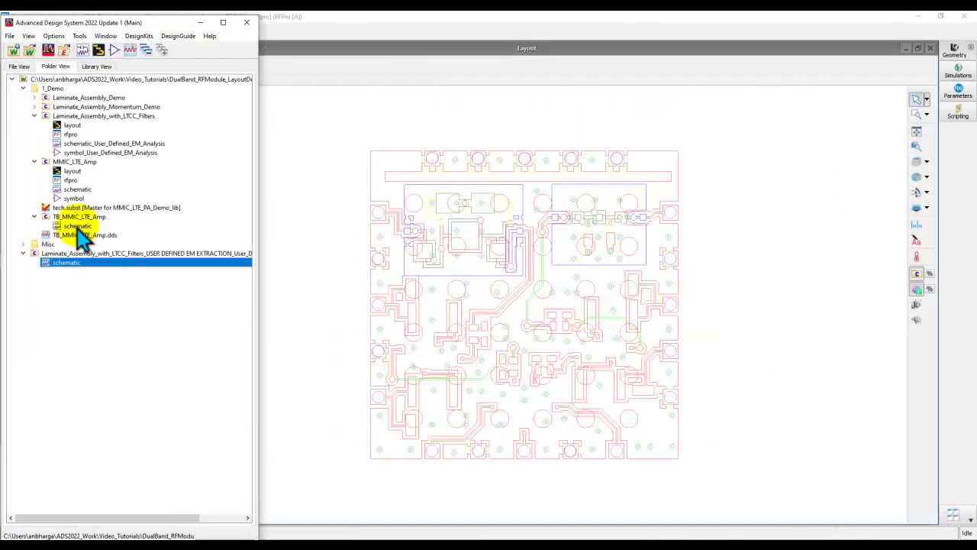
Switch to the TB_MMIC_LTE_Amp test bench and step into amplifier X1's sub-schematic and back
left_click(621, 534)
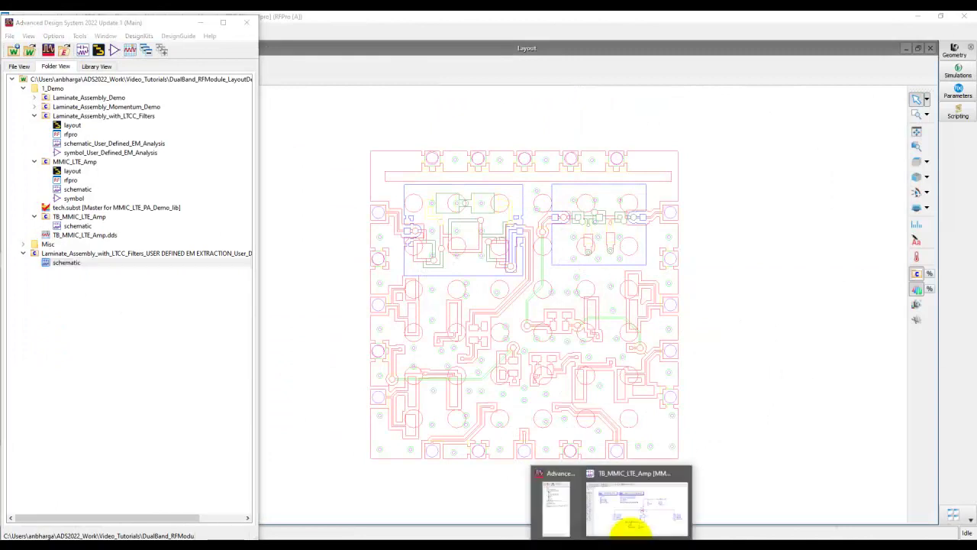
left_click(654, 528)
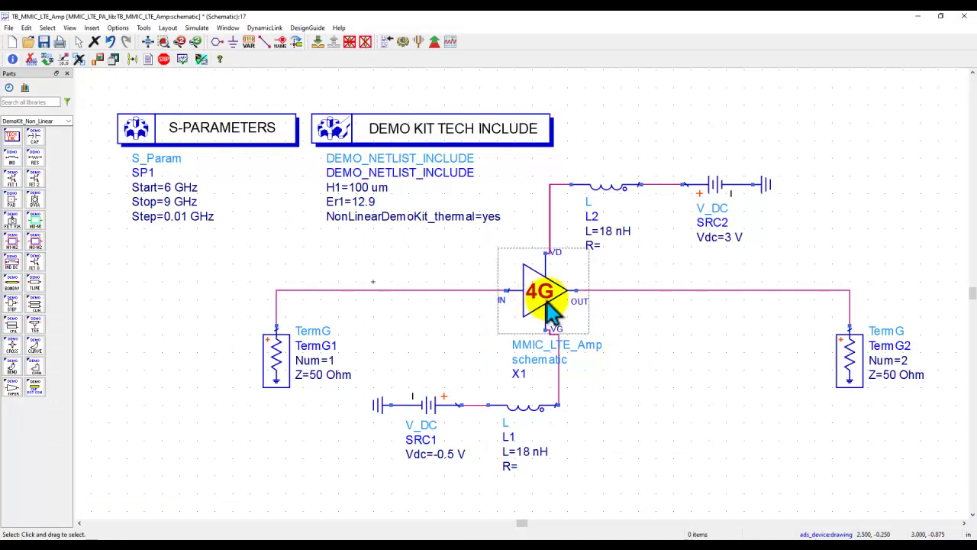
left_click(525, 269)
left_click(319, 44)
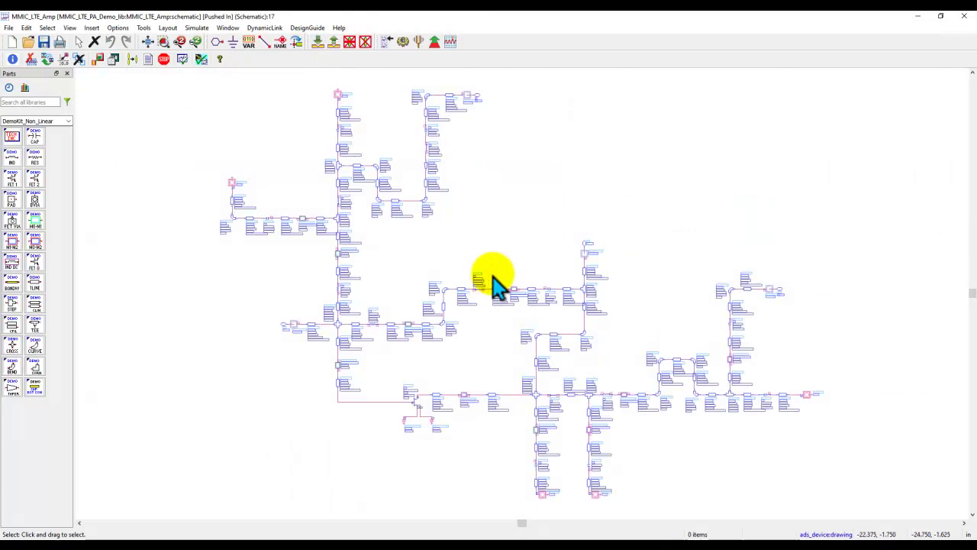
left_click(334, 42)
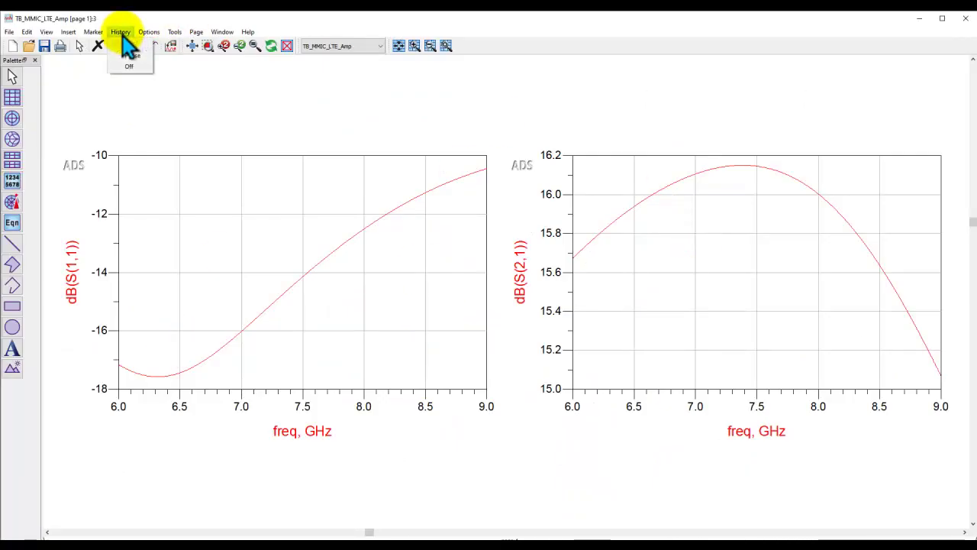
Turn on trace history for the S11 and S21 plots, then switch to the MMIC_LTE_Amp RFPro layout
left_click(130, 54)
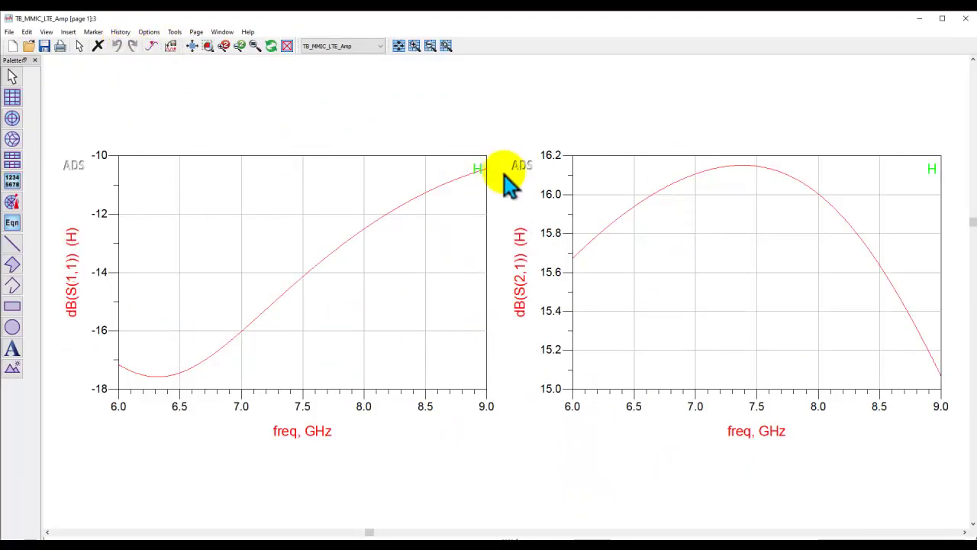
left_click(658, 534)
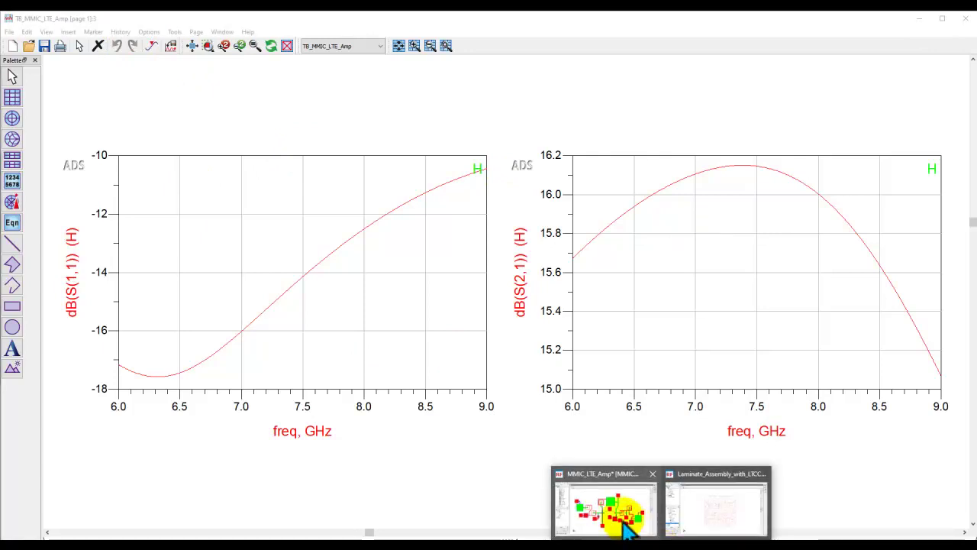
left_click(611, 507)
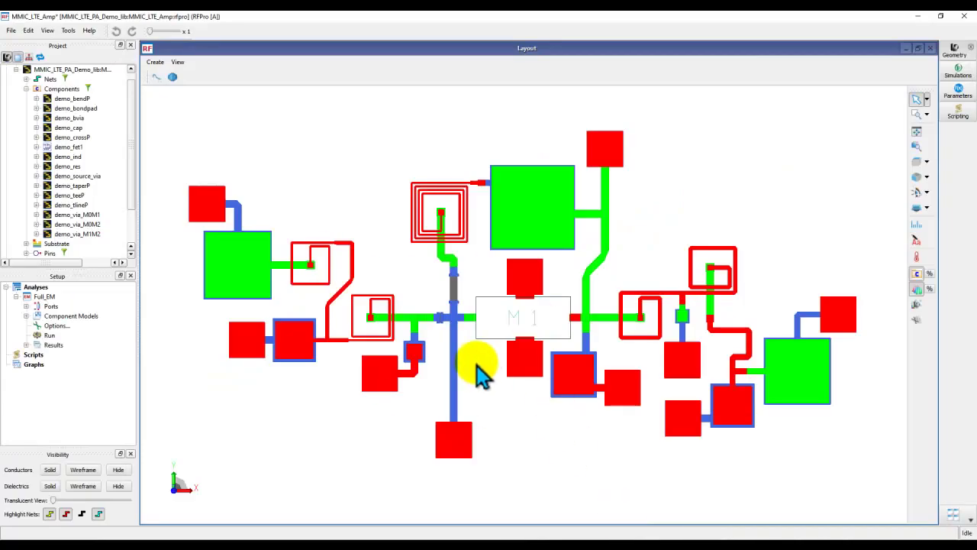
Add demo_fet1 as a Full_EM component model and review its M1 pin mappings and ports
left_click(68, 146)
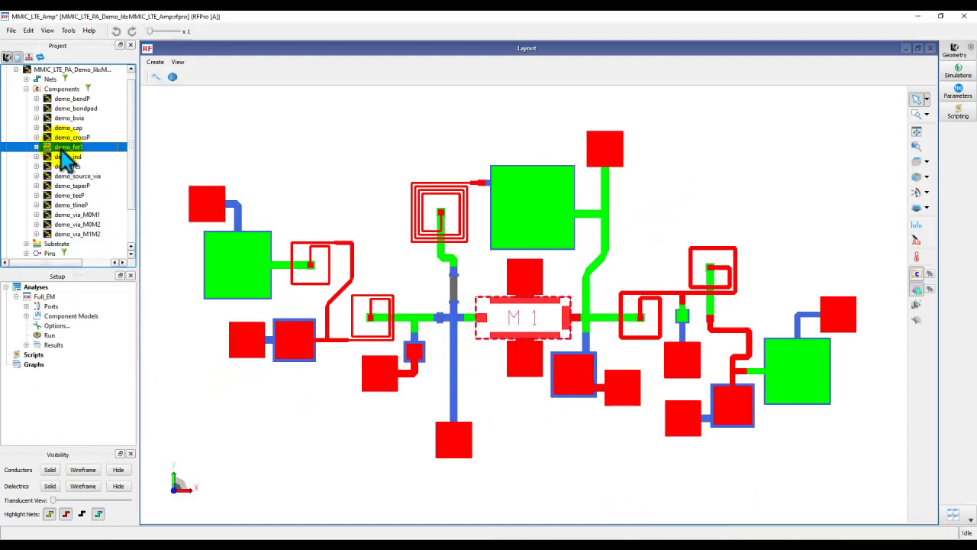
left_click_drag(69, 153, 63, 335)
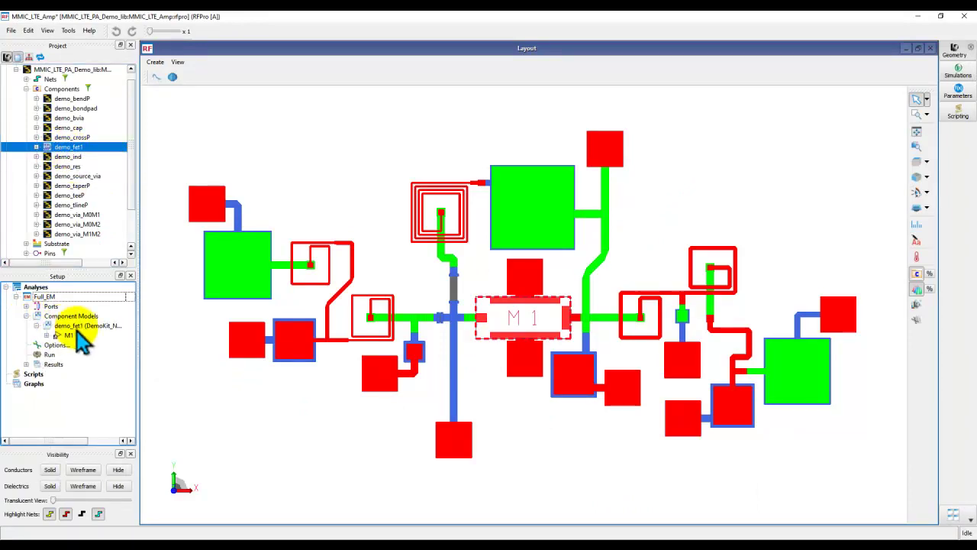
left_click(46, 335)
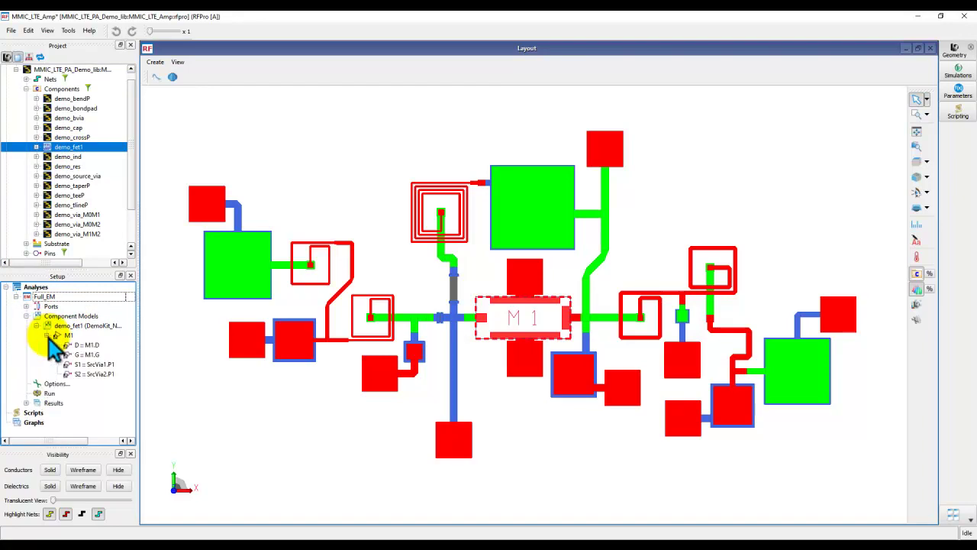
left_click(25, 306)
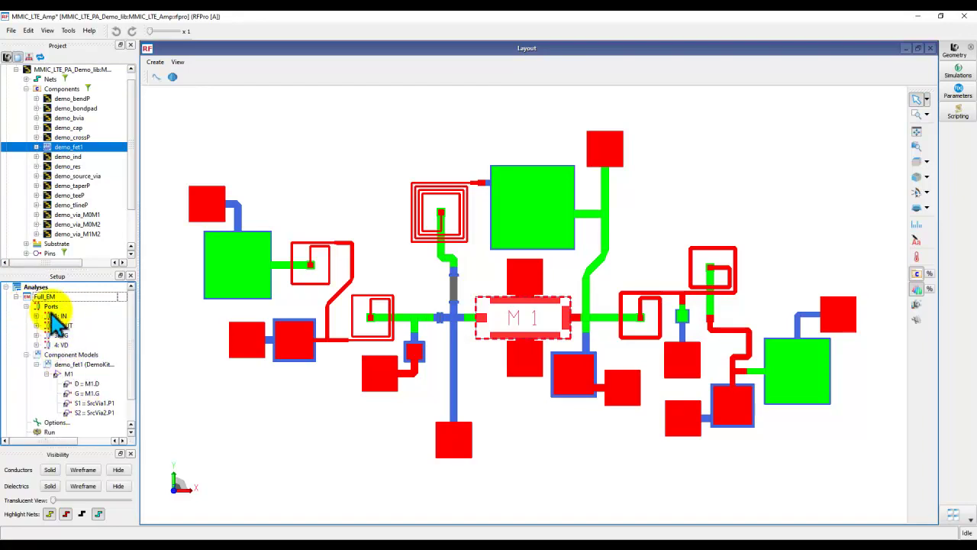
left_click(50, 305)
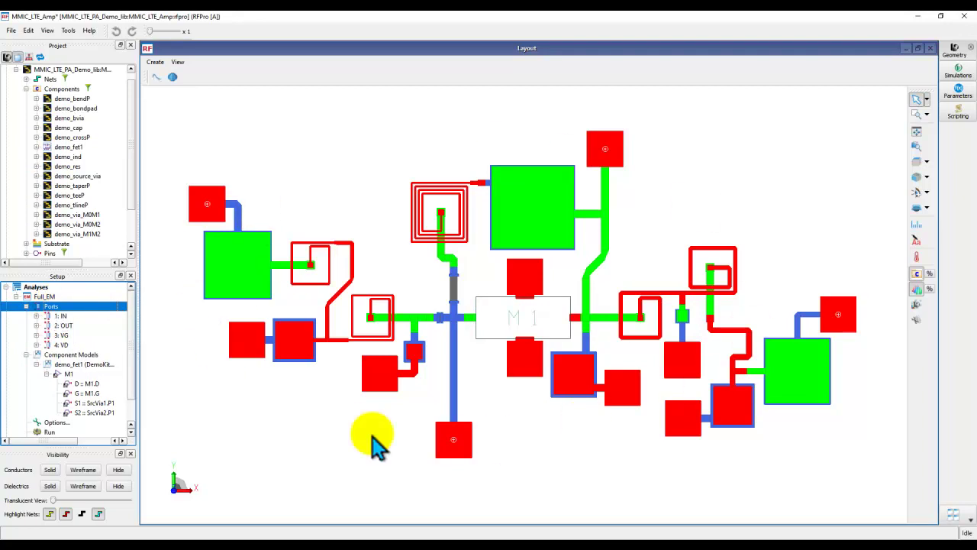
scroll(84, 408, "down", 1)
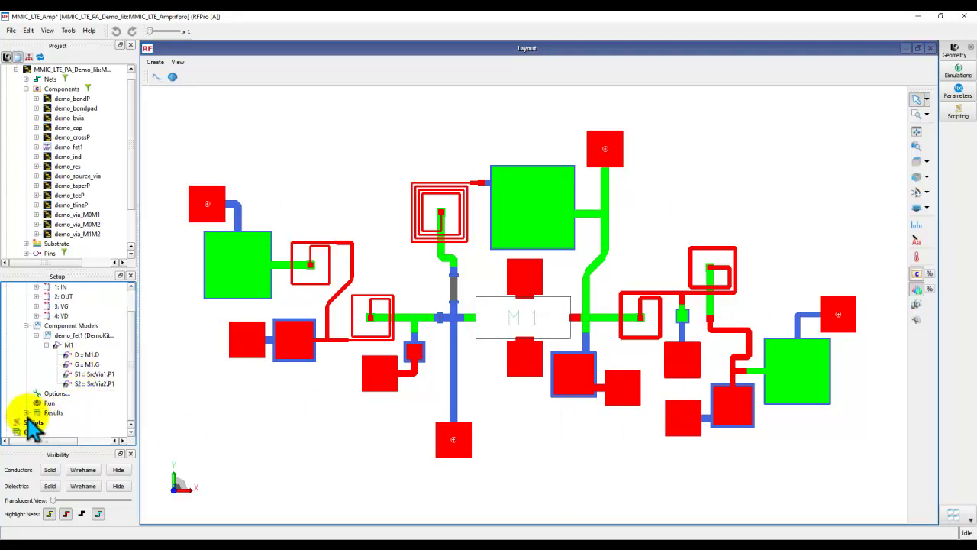
Open the Full_EM S-Parameters results, maximize the plot, then close it
left_click(26, 413)
double_click(72, 364)
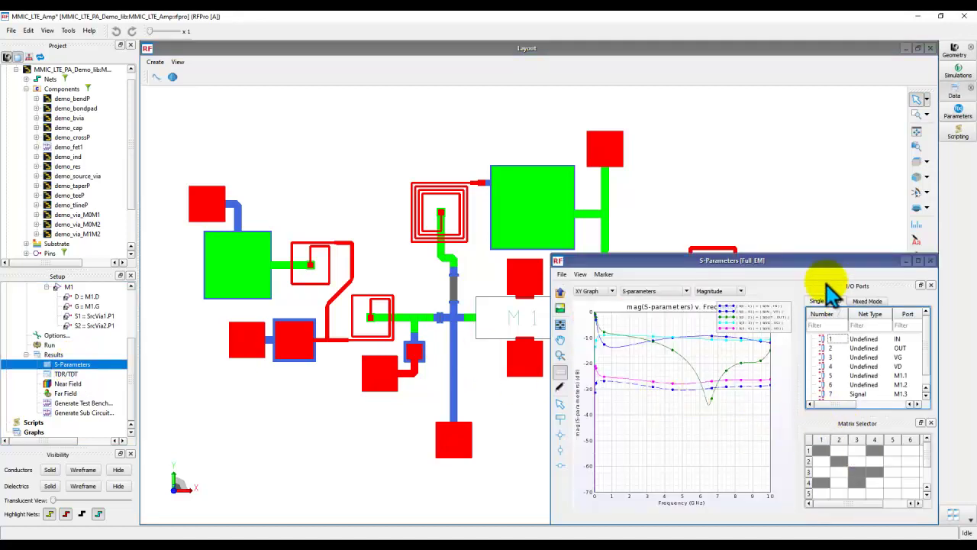
double_click(821, 261)
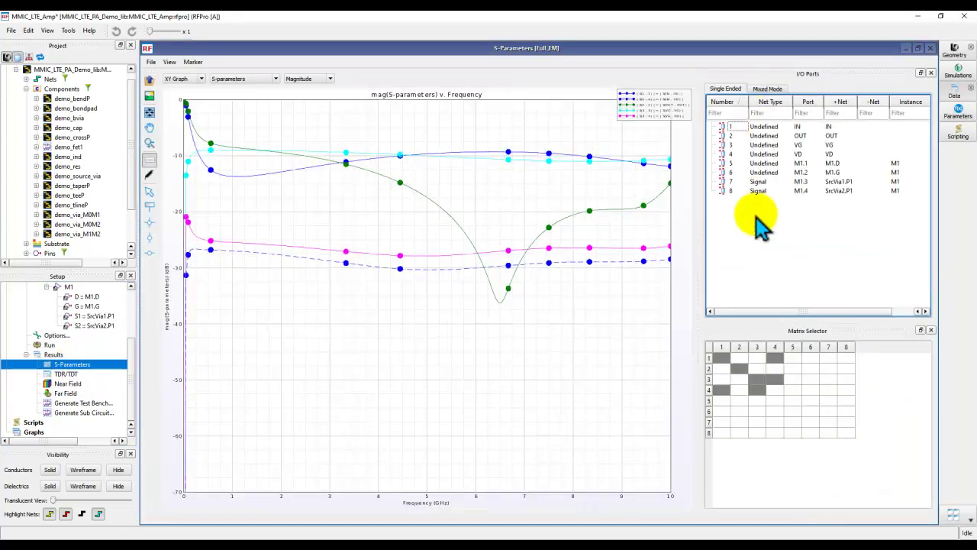
left_click(931, 47)
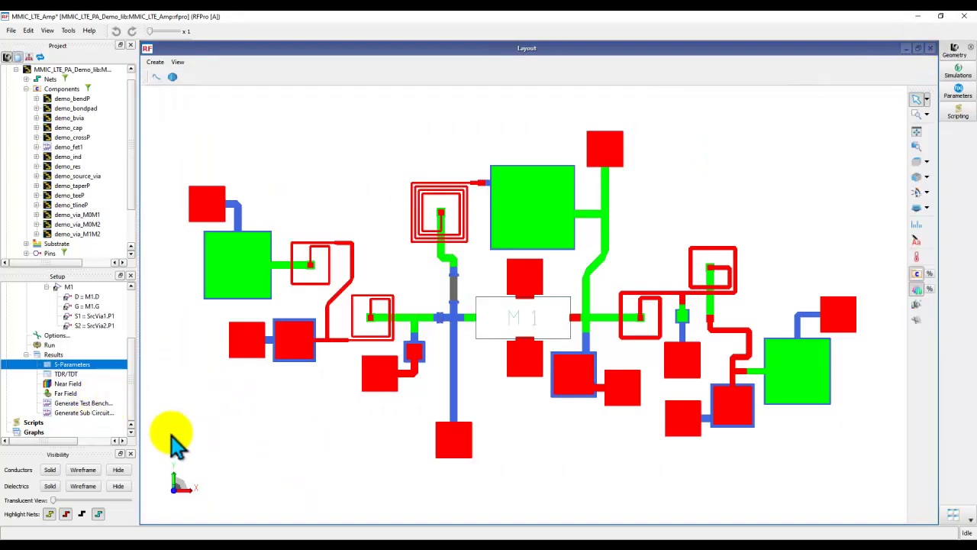
Generate the Full_EM view in MMIC_LTE_Amp, move the SnP group beside demo_fet1 M1, and fit the view
double_click(97, 413)
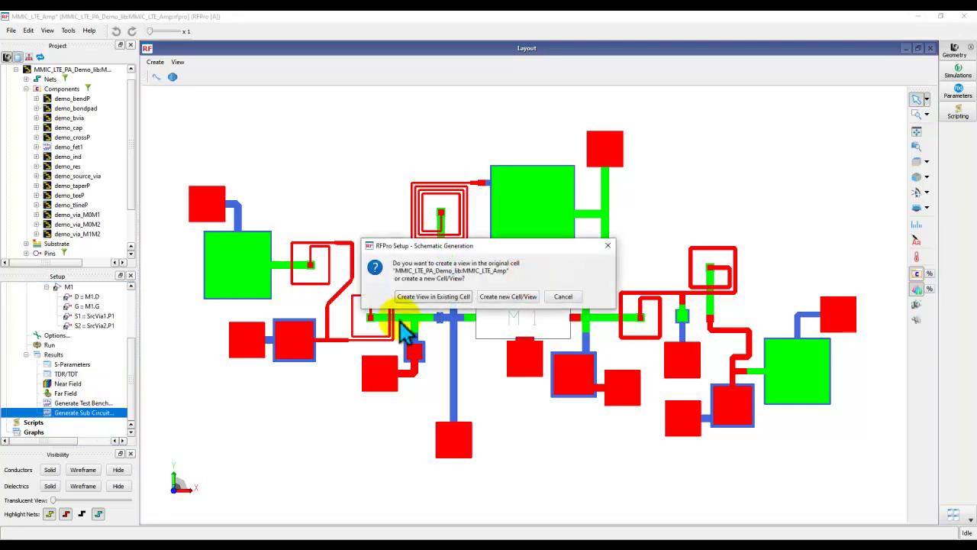
left_click(422, 297)
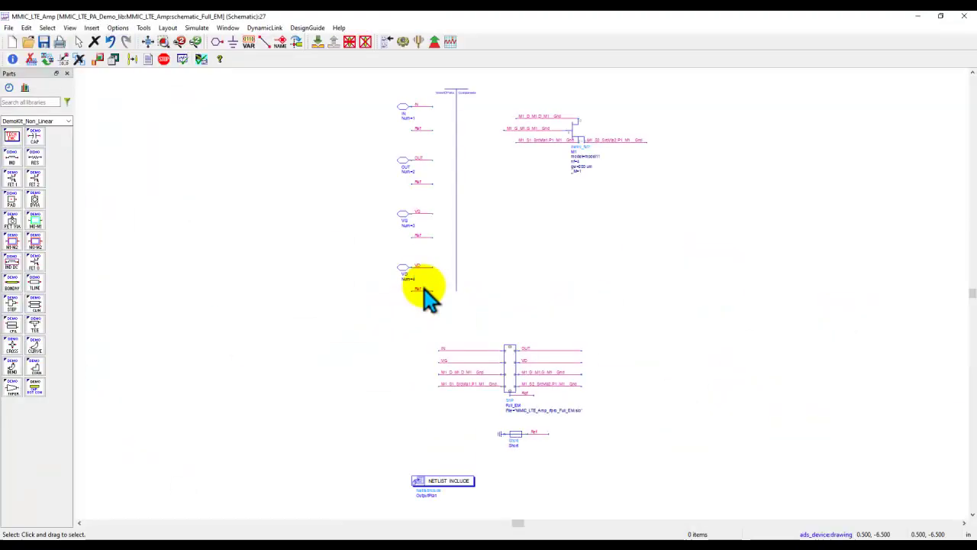
left_click_drag(382, 333, 648, 506)
left_click_drag(504, 389, 584, 250)
left_click(655, 191)
scroll(600, 207, "up", 3)
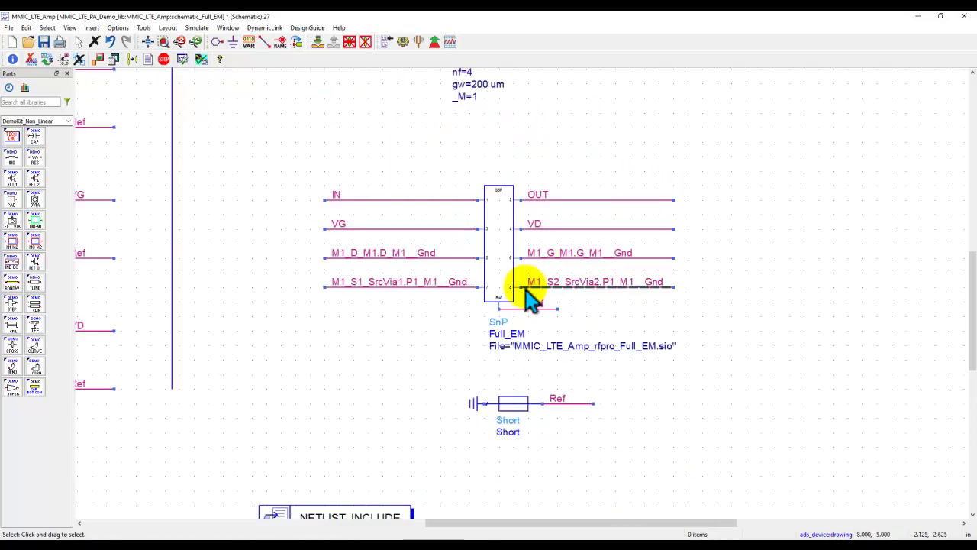
scroll(513, 258, "down", 4)
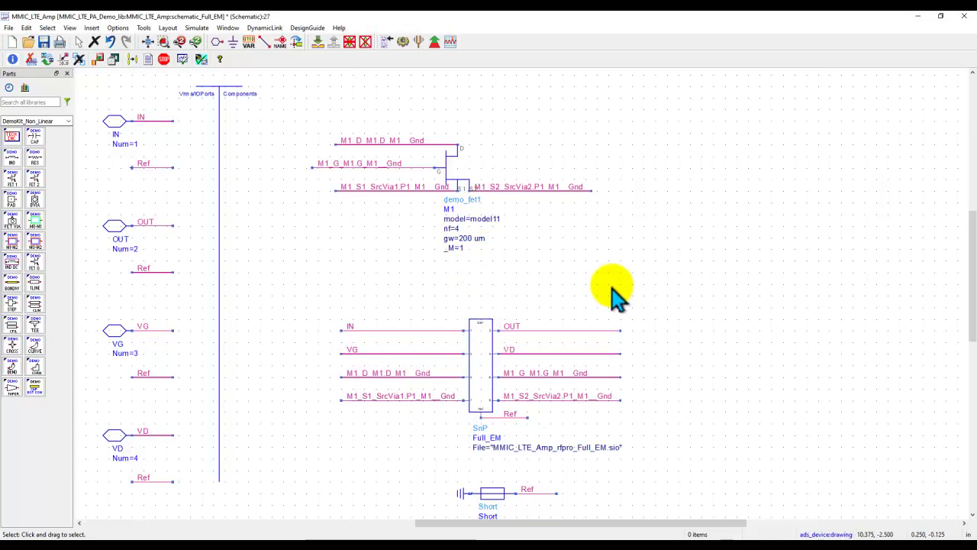
left_click(148, 41)
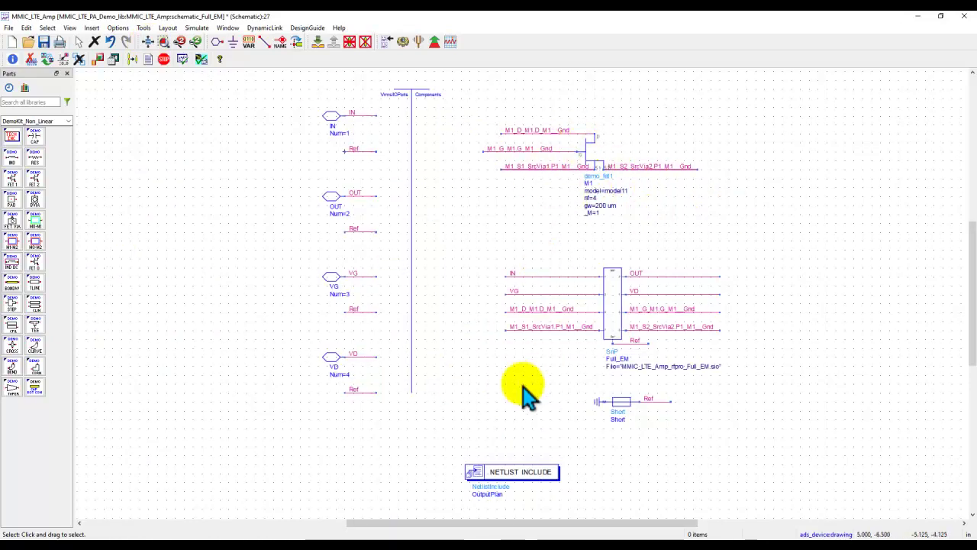
Return to the RFPro layout and collapse the Full_EM component models, results and ports lists
mouse_move(660, 538)
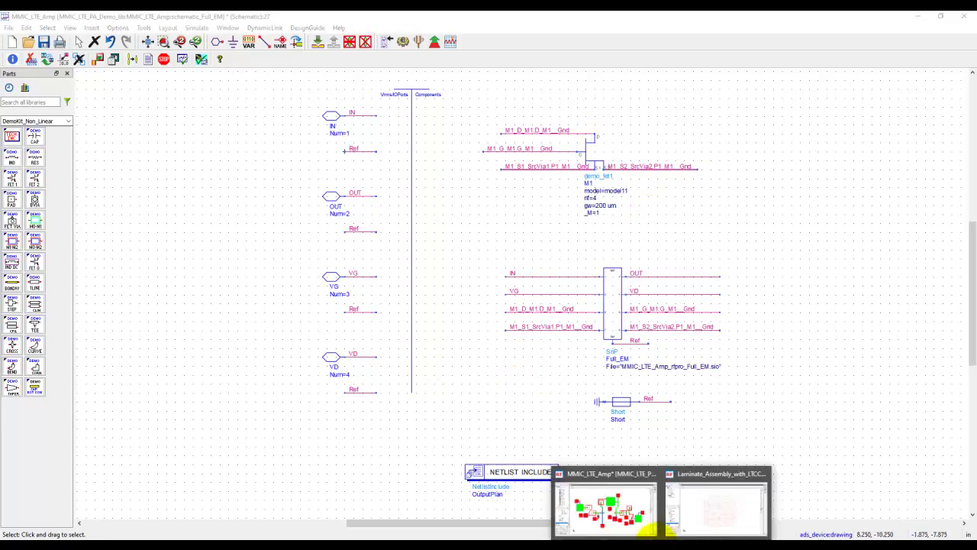
left_click(621, 528)
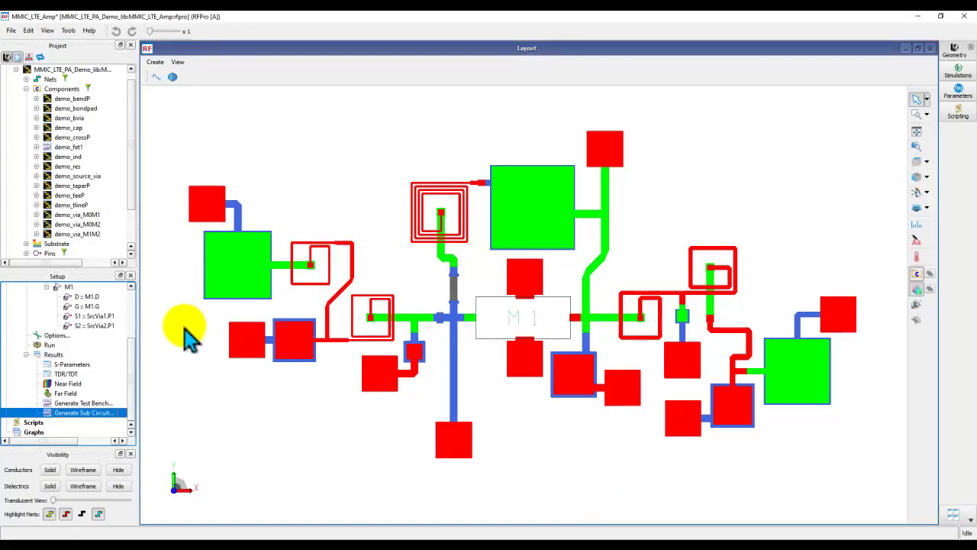
scroll(132, 300, "up", 3)
left_click(26, 354)
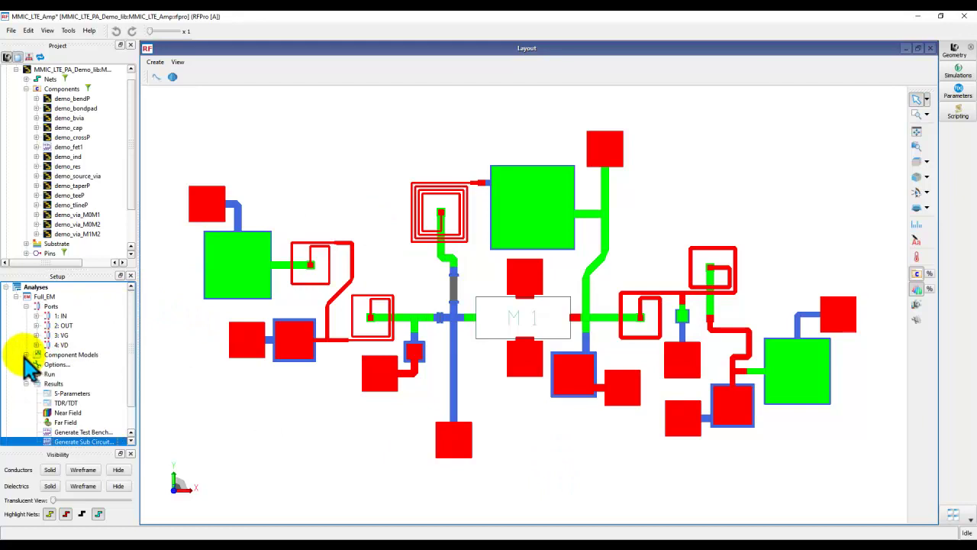
left_click(26, 383)
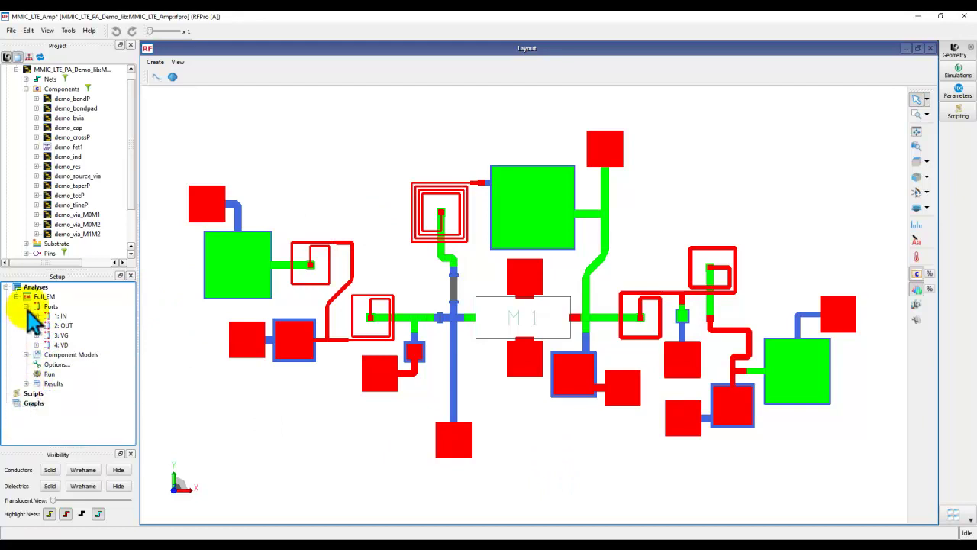
left_click(26, 306)
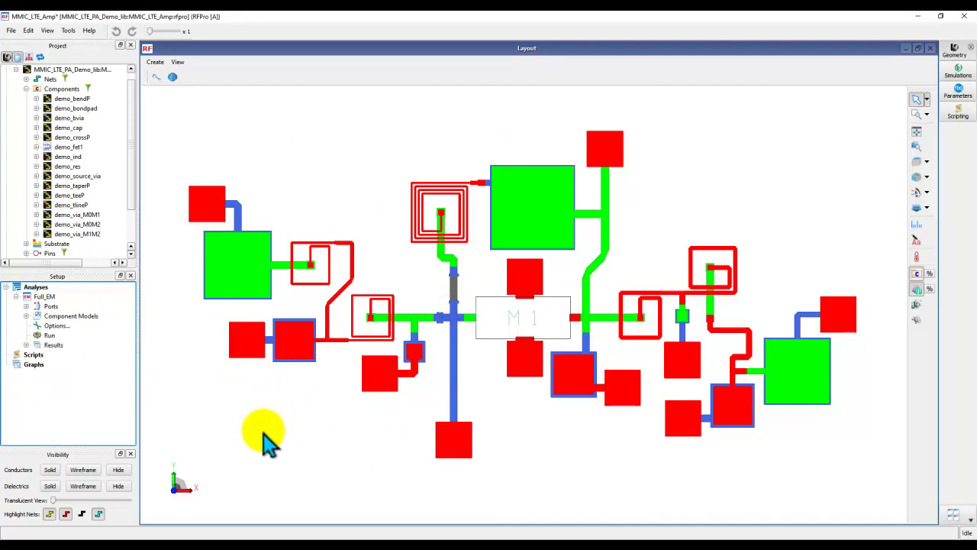
Duplicate Full_EM, rename the copy to Full_EM_woinds, then expand its component models and select demo_ind
right_click(47, 299)
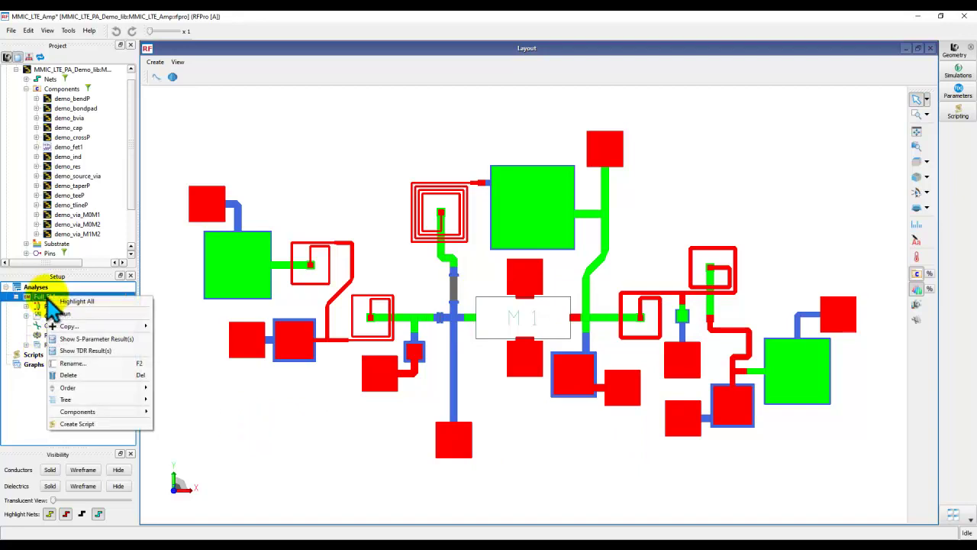
mouse_move(115, 326)
left_click(180, 327)
left_click(16, 355)
left_click(54, 355)
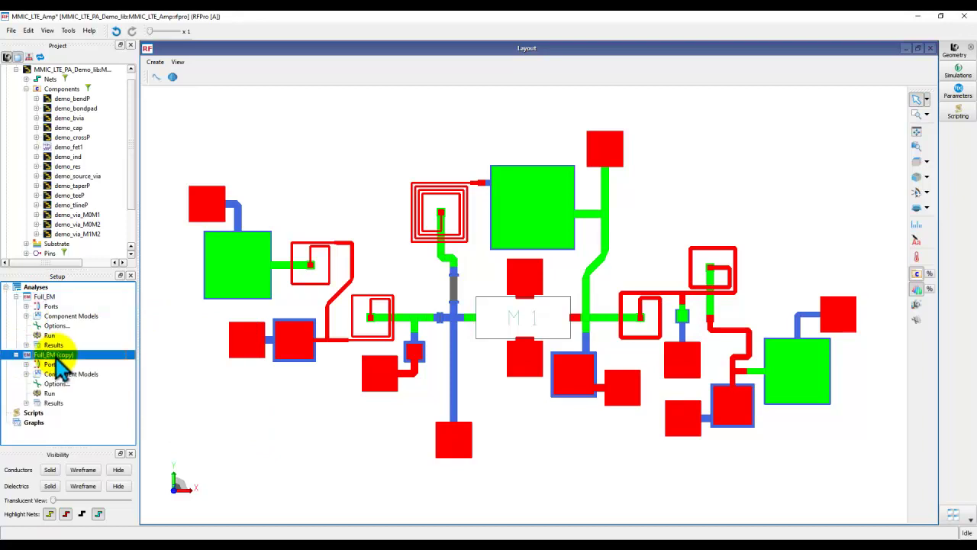
left_click(54, 355)
left_click_drag(55, 355, 107, 352)
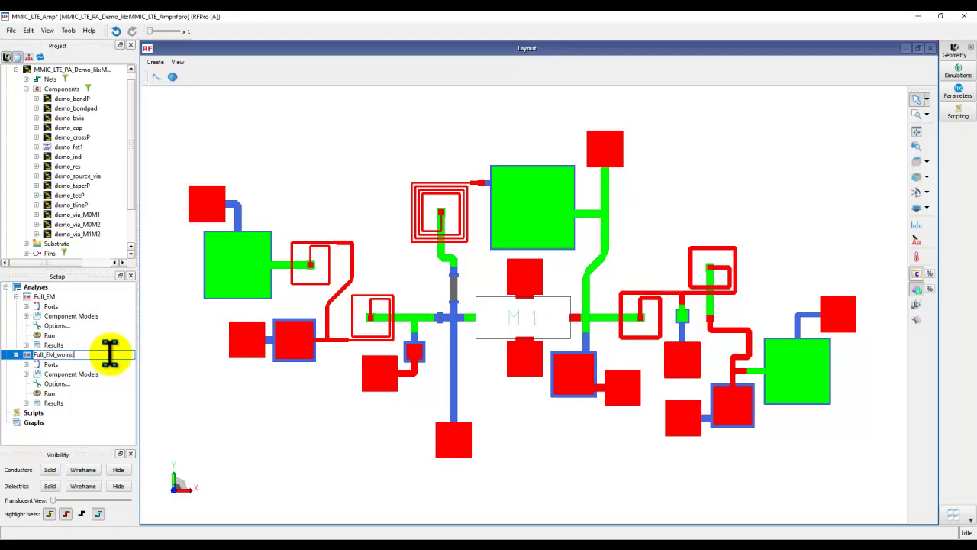
key("Return")
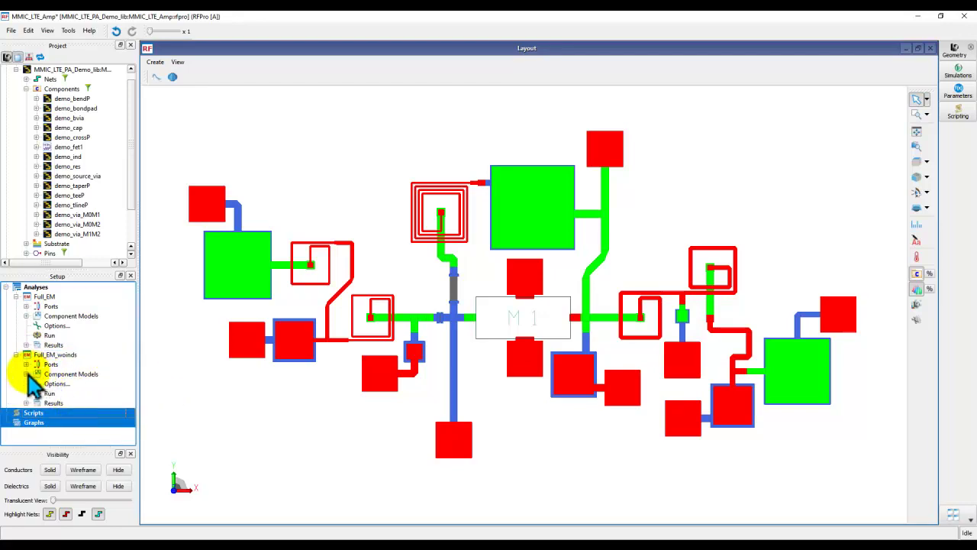
left_click(26, 374)
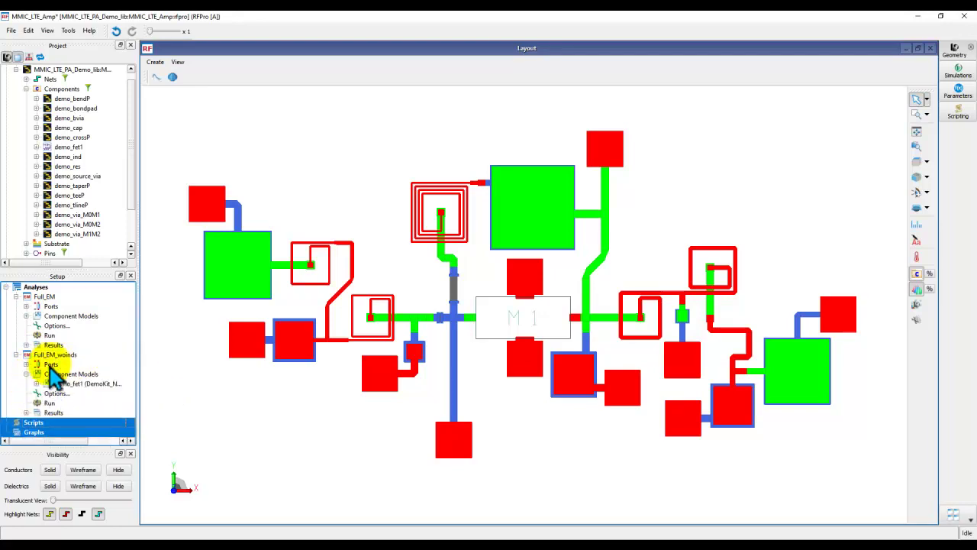
left_click(73, 156)
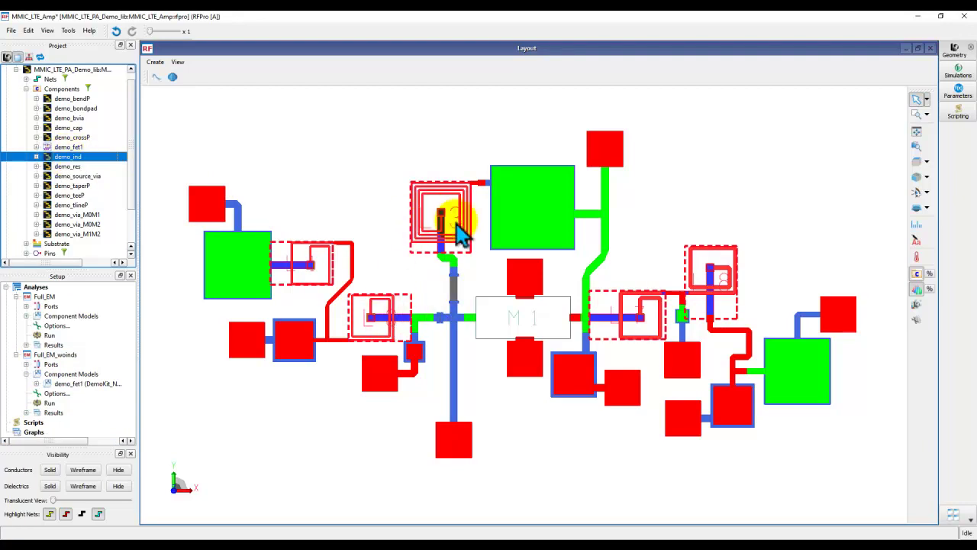
Change the demo_ind inductors' component role and confirm the change
right_click(76, 157)
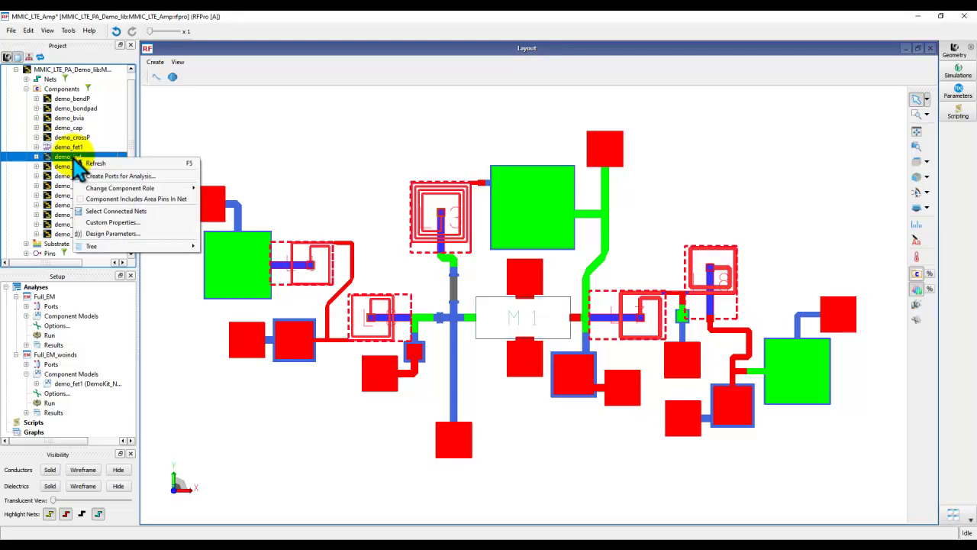
mouse_move(106, 189)
left_click(207, 213)
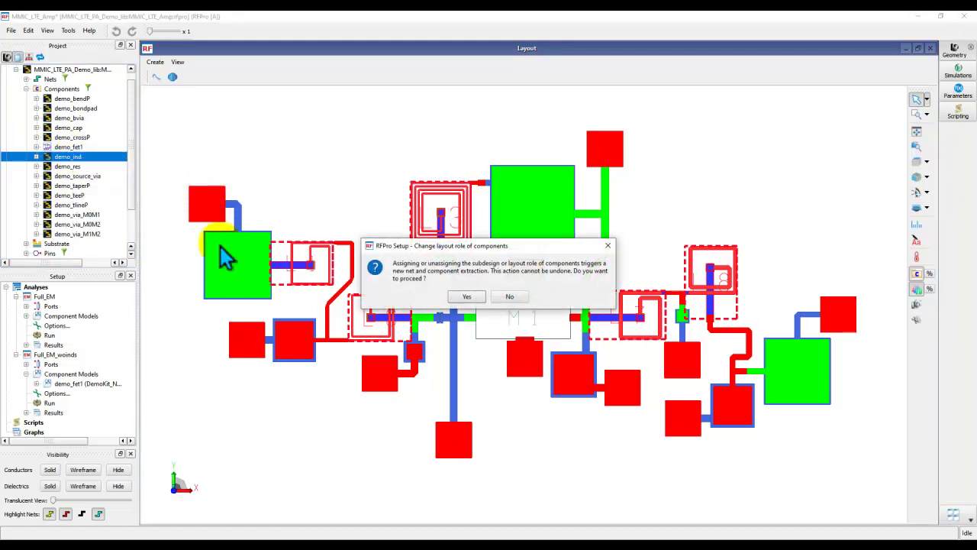
left_click(469, 299)
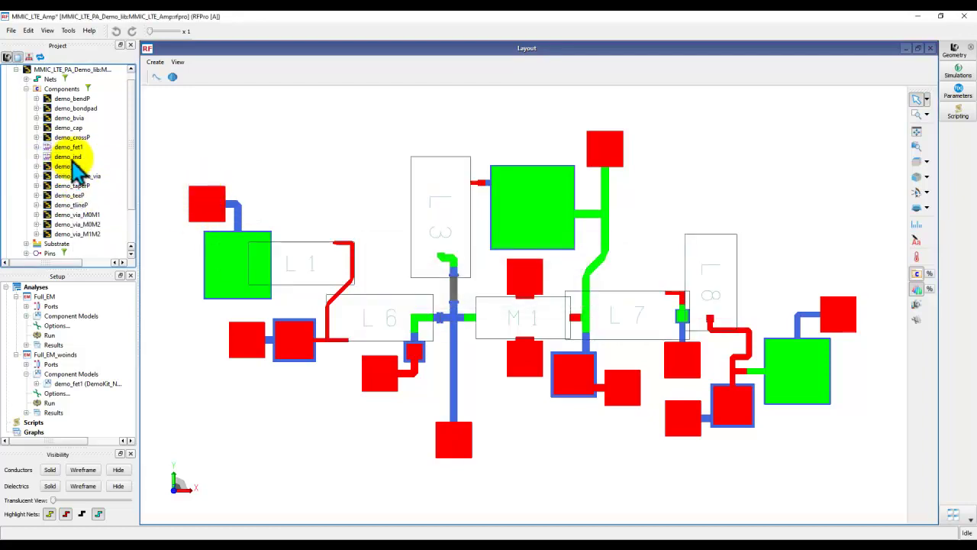
Add demo_ind to the Full_EM_woinds component models and run its Momentum simulation
left_click_drag(65, 159, 79, 375)
scroll(76, 403, "down", 1)
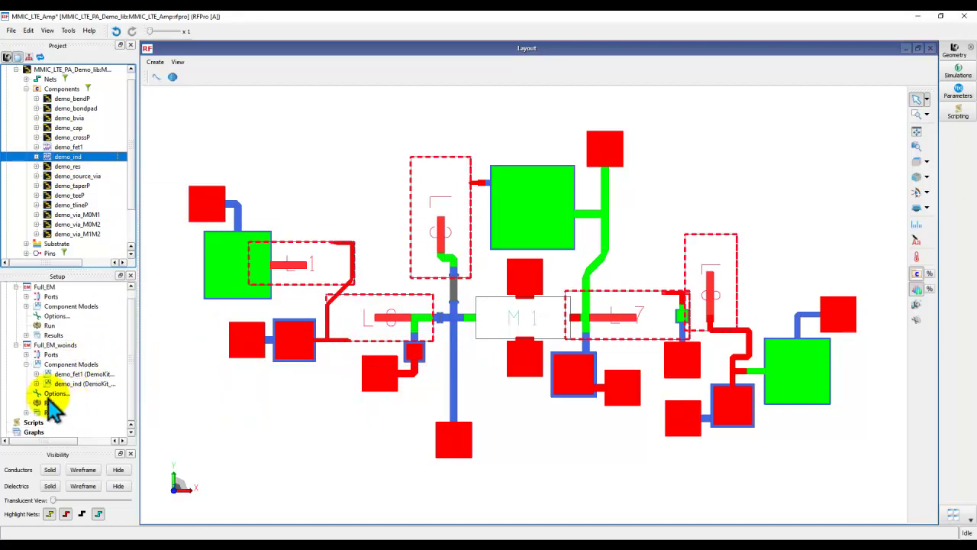
double_click(47, 403)
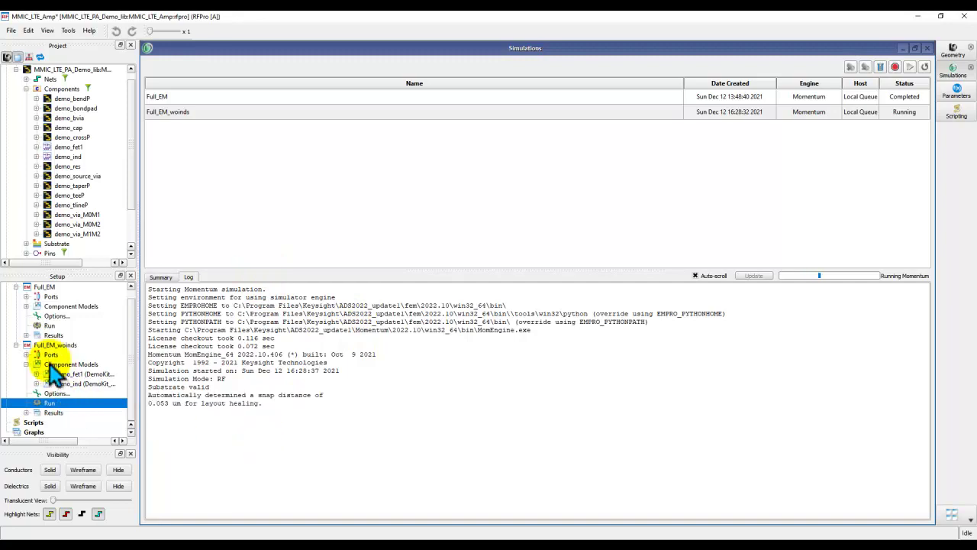
Expand the Full_EM_woinds ports and component models to inspect the M1 and L1 pin connections
scroll(34, 328, "up", 1)
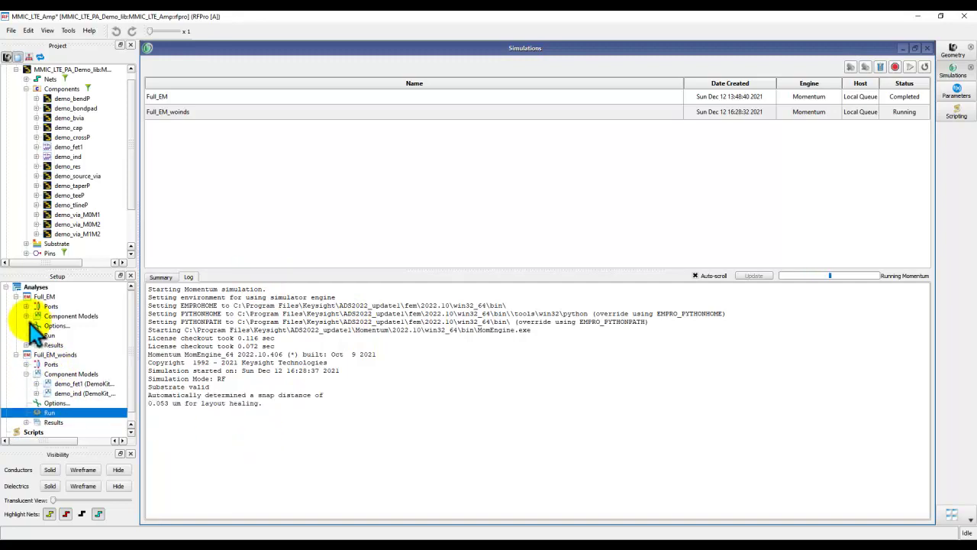
left_click(16, 296)
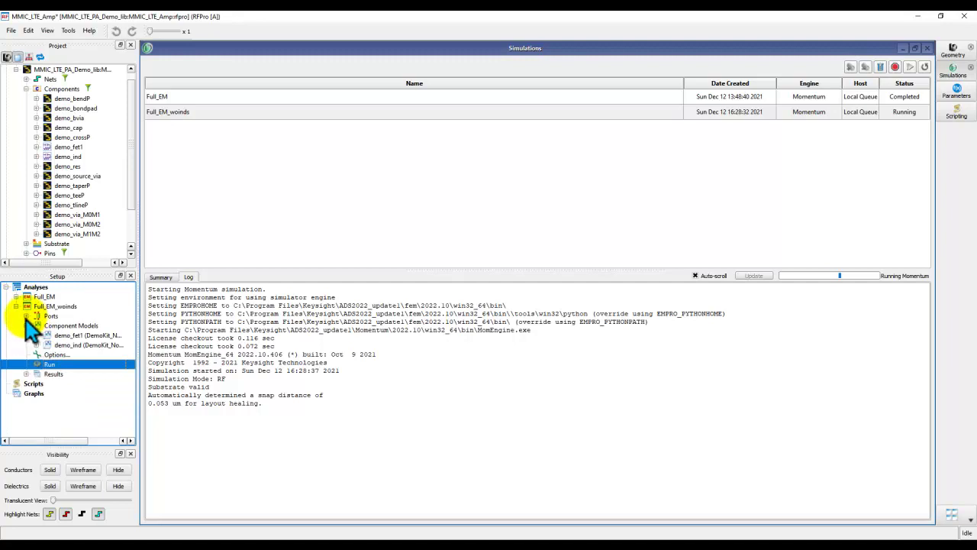
left_click(26, 316)
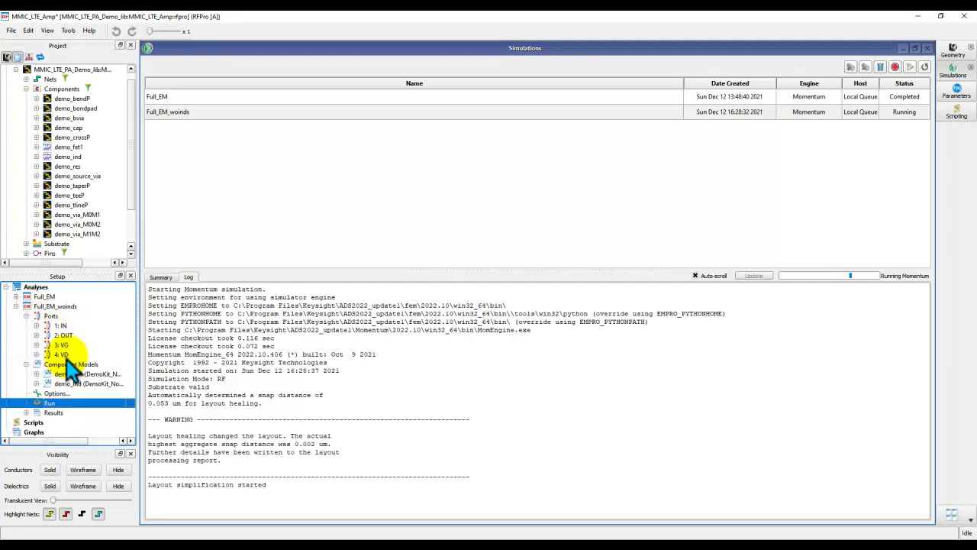
left_click(36, 374)
left_click(47, 374)
left_click(46, 335)
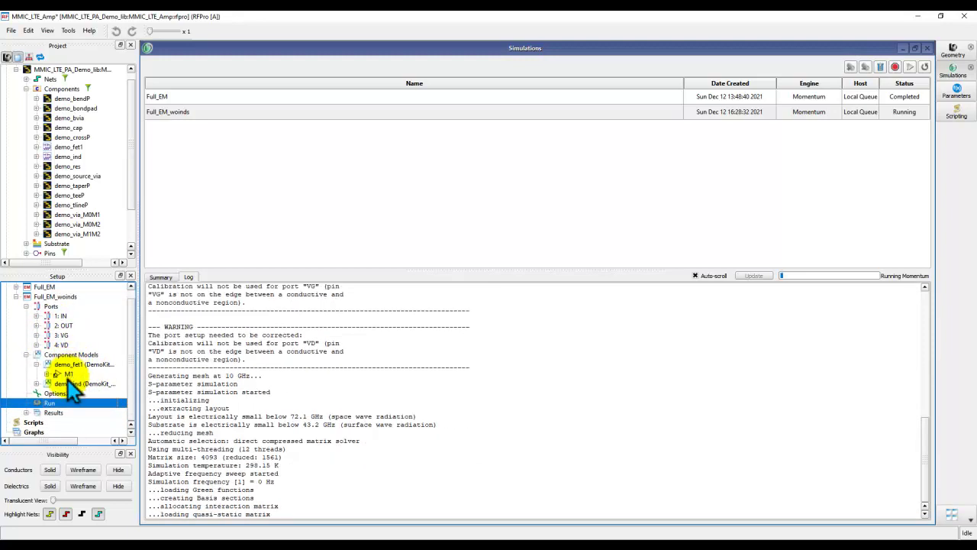
left_click(36, 383)
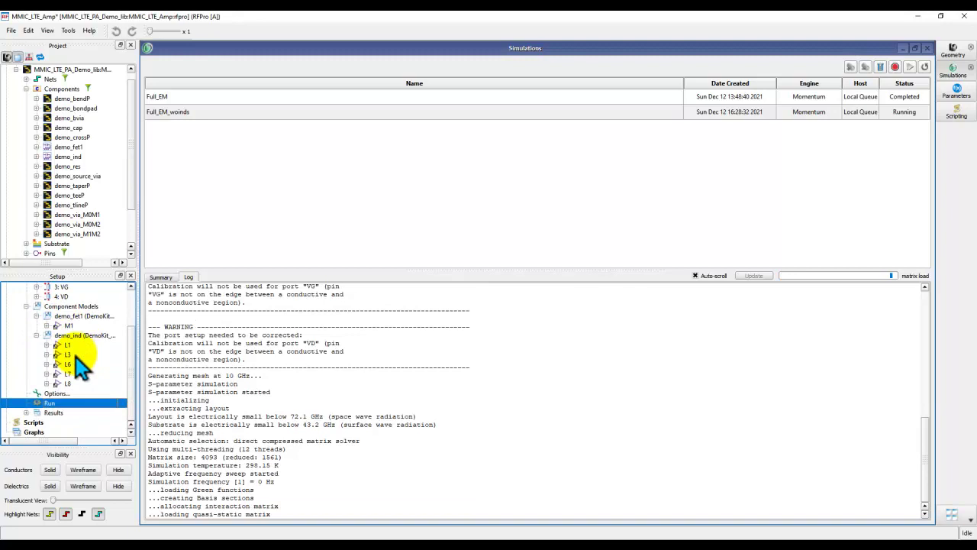
left_click(47, 345)
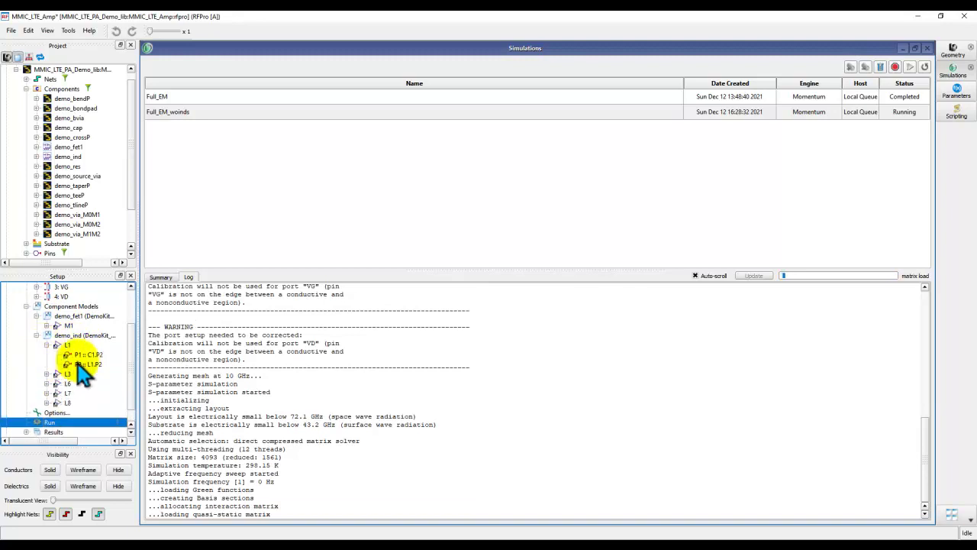
left_click(47, 345)
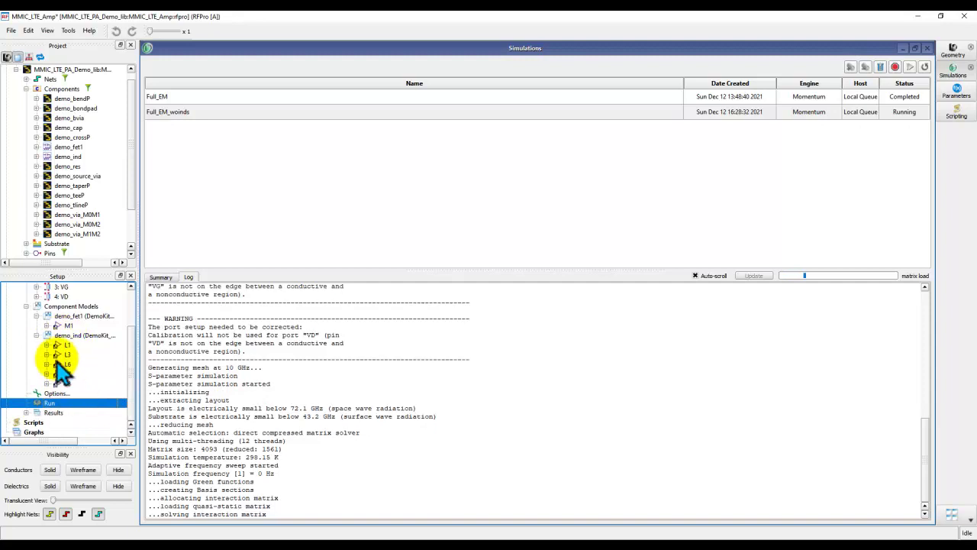
Open the Full_EM_woinds S-Parameters results once the simulation completes
scroll(95, 376, "up", 1)
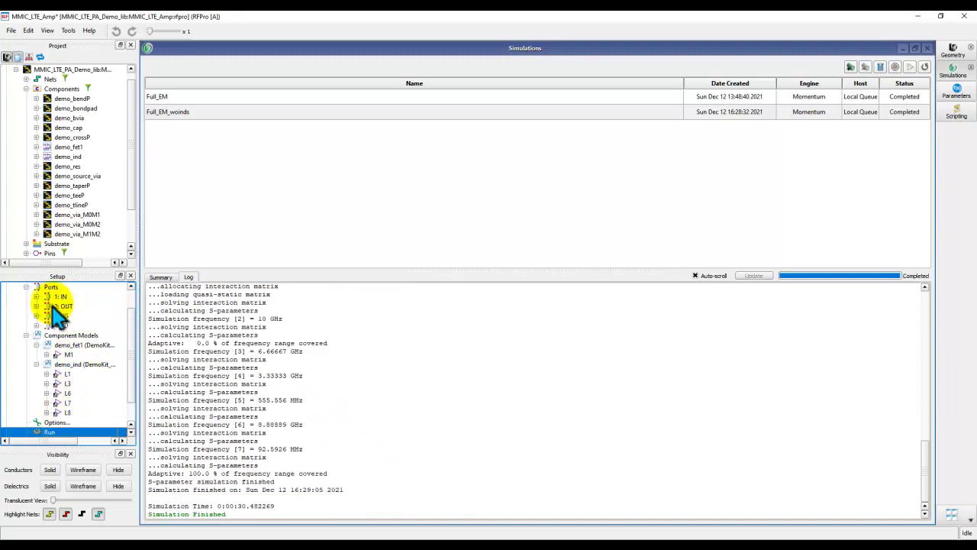
scroll(103, 393, "down", 1)
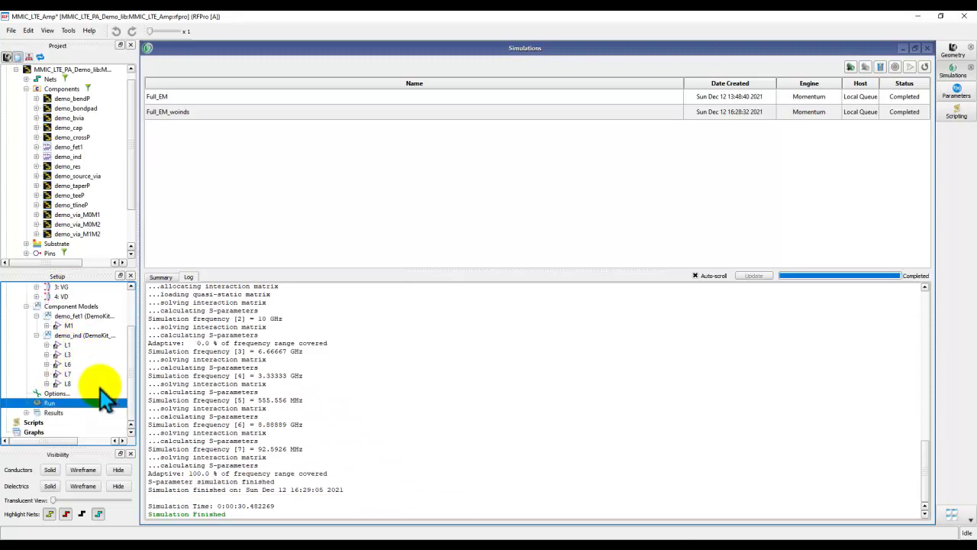
scroll(31, 423, "down", 2)
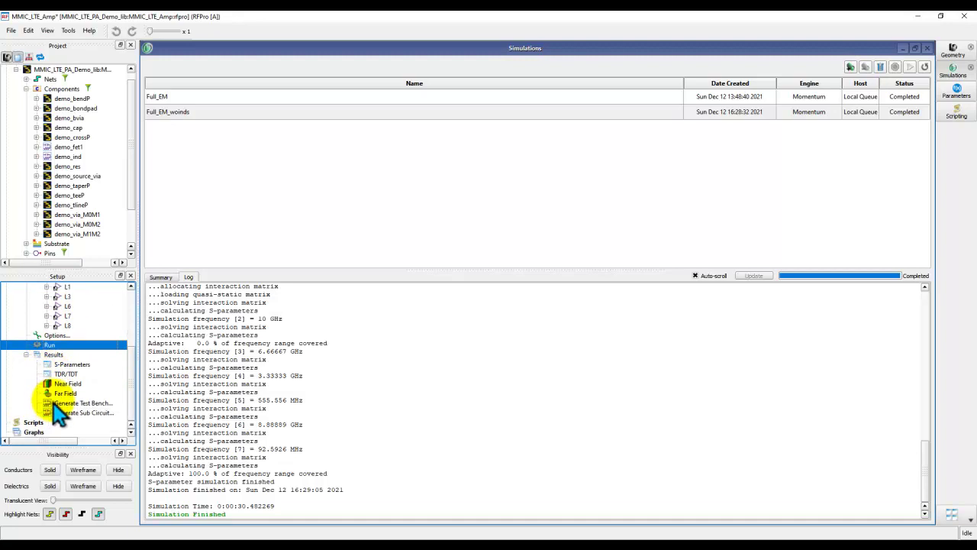
double_click(69, 364)
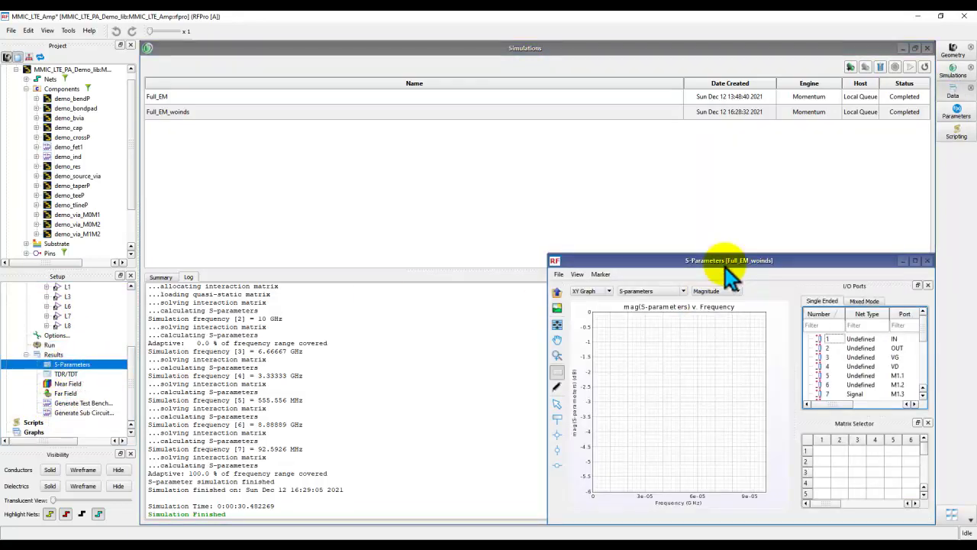
Close the S-parameter results and generate the Full_EM_woinds sub-circuit view inside the existing MMIC_LTE_Amp cell
double_click(724, 261)
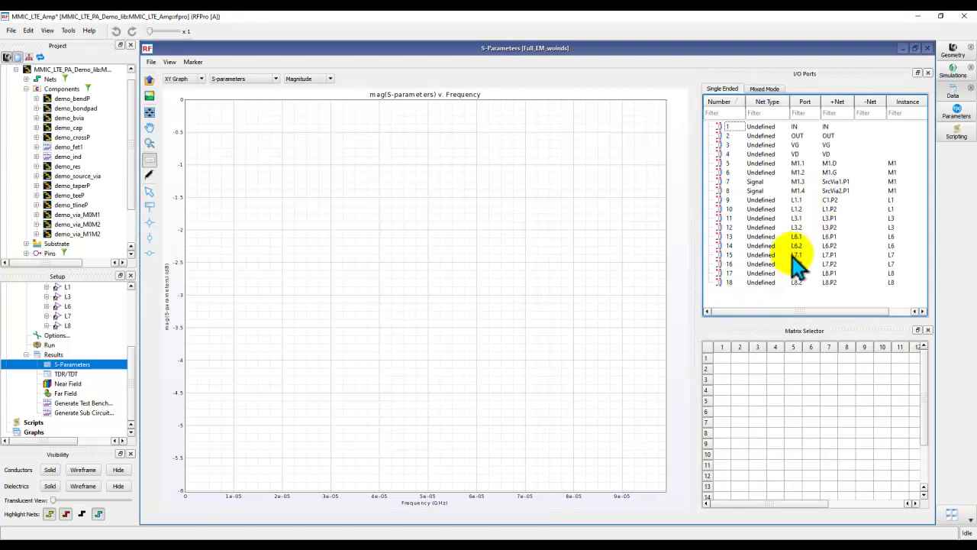
left_click(928, 48)
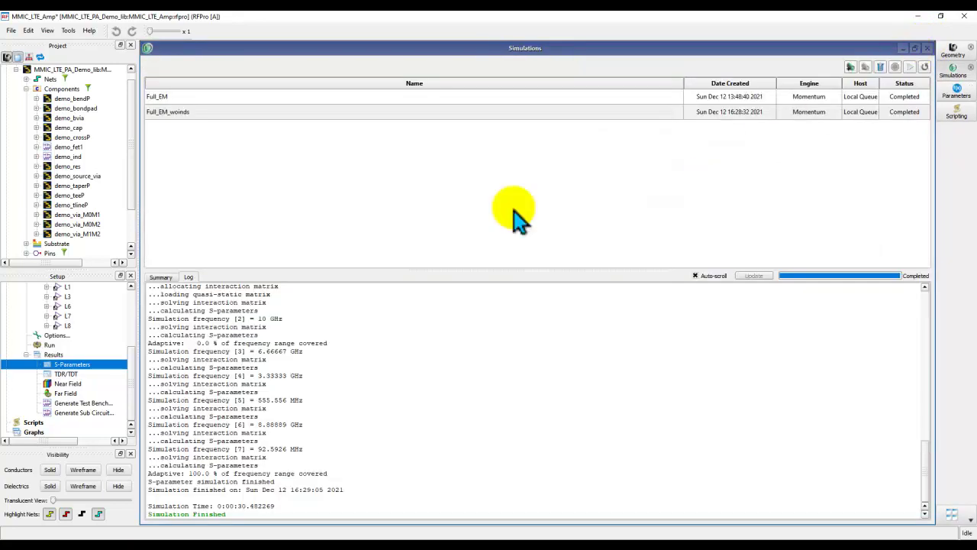
double_click(84, 413)
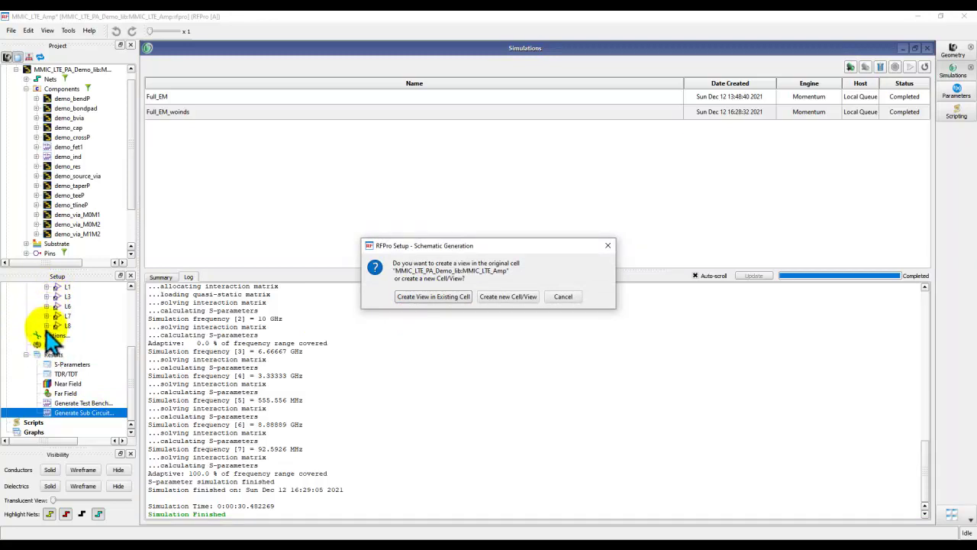
left_click(427, 297)
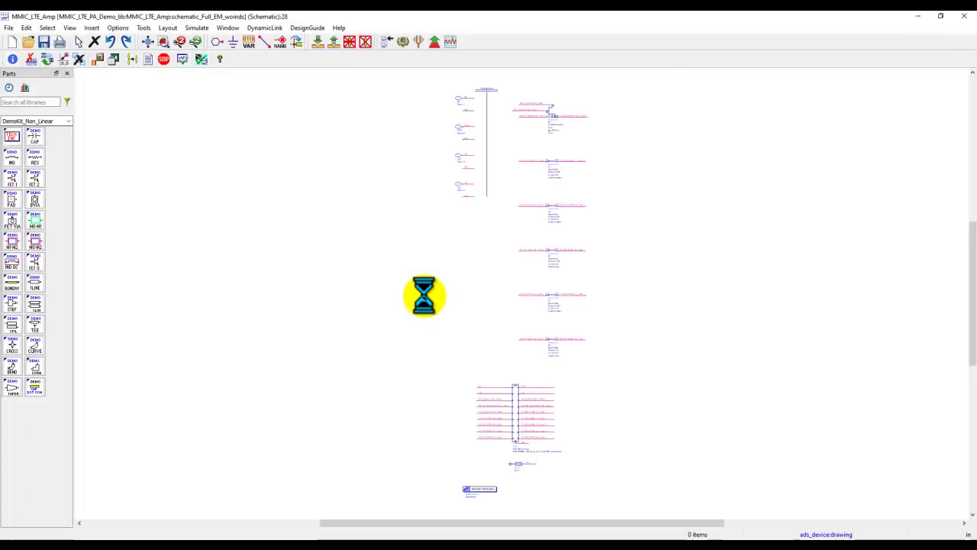
Move the 18-pin SnP block and ground up beside inductors L1–L8, check the pins, and fit the view
left_click_drag(424, 374, 559, 467)
left_click_drag(515, 432, 672, 220)
left_click(695, 294)
scroll(650, 207, "up", 5)
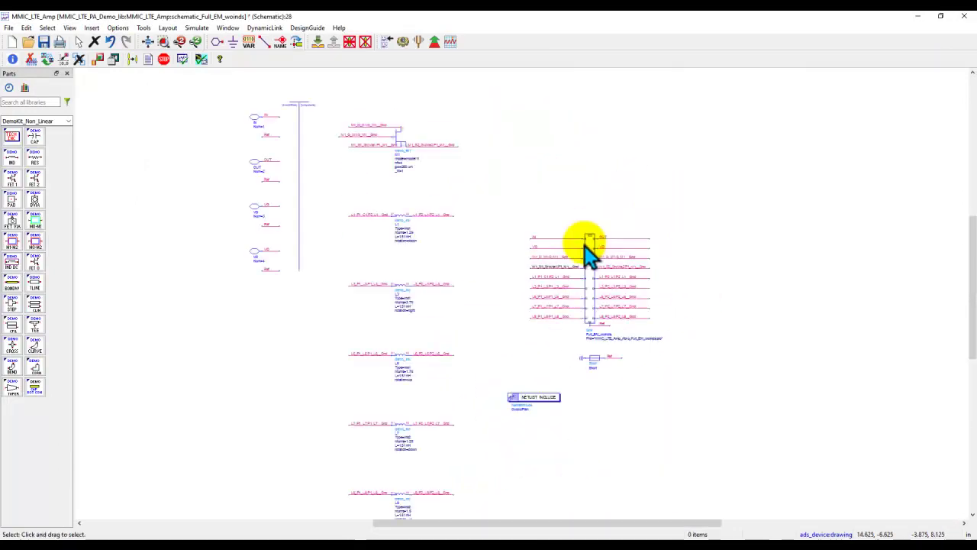
left_click_drag(426, 316, 395, 257)
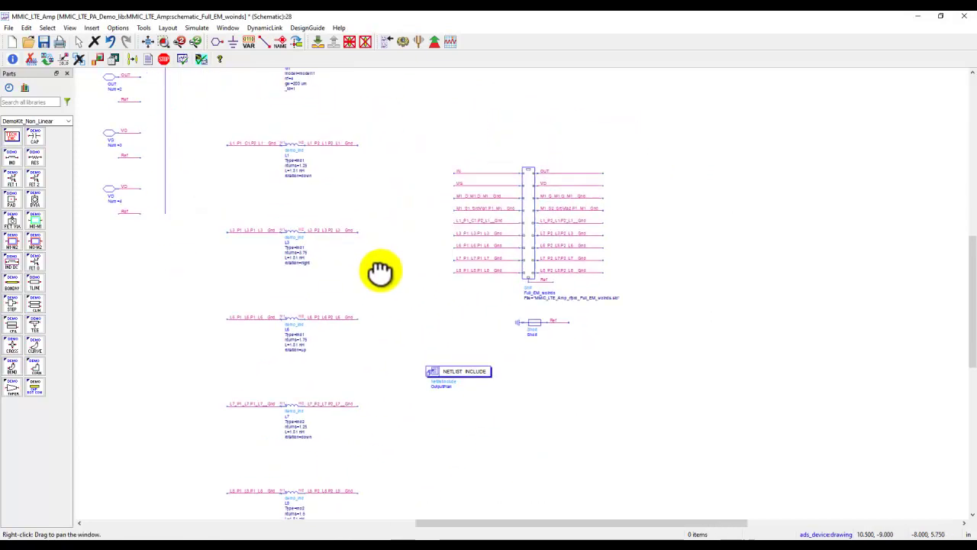
scroll(524, 283, "up", 4)
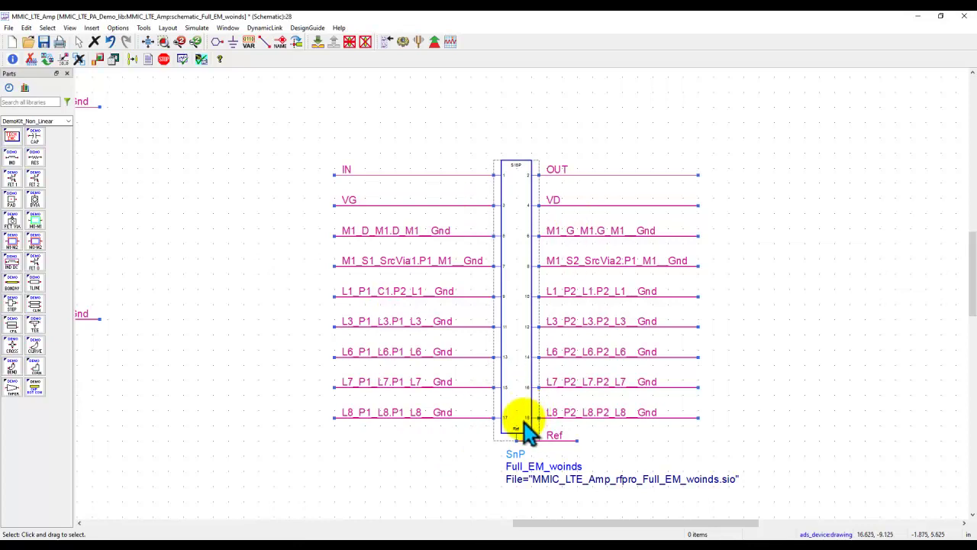
left_click(147, 42)
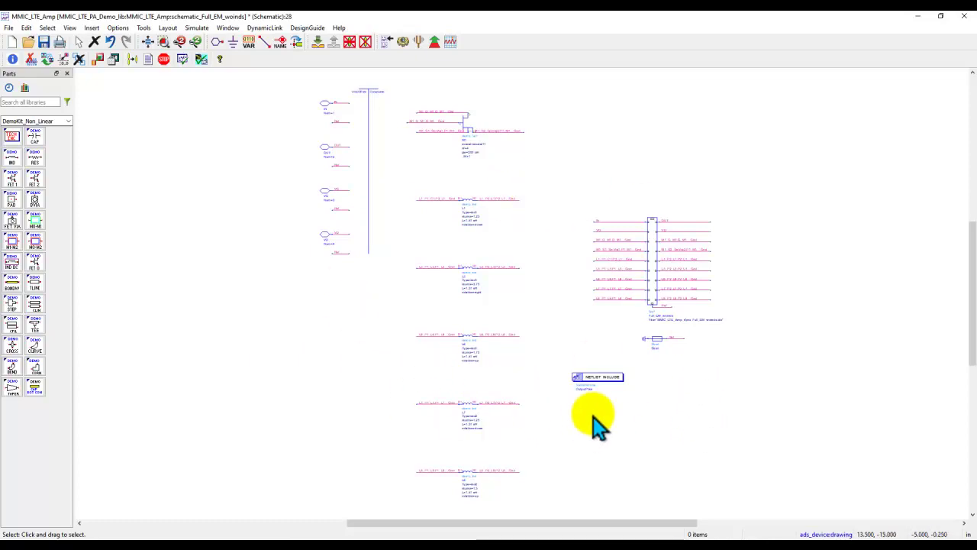
In TB_MMIC_LTE_Amp, set amplifier X1 to simulate with its schematic_Full_EM view
mouse_move(611, 538)
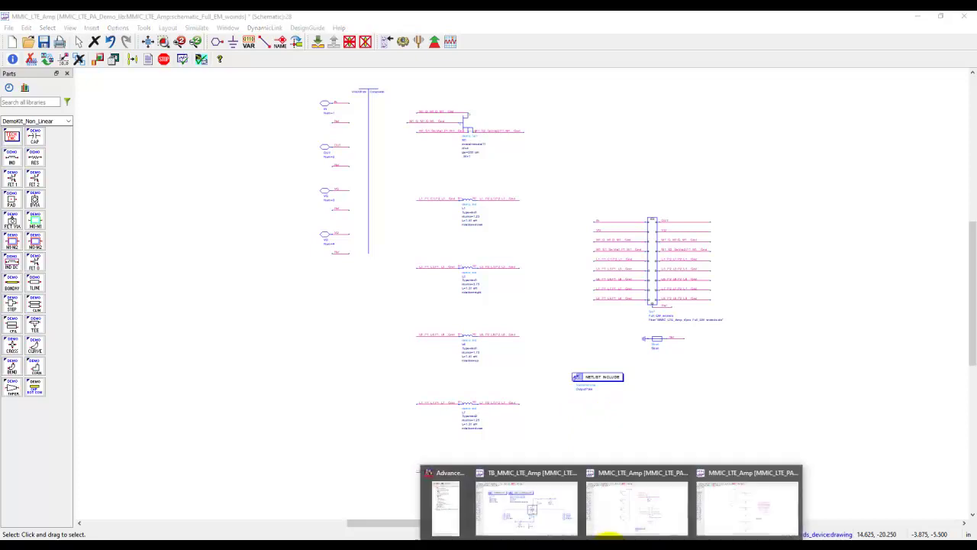
left_click(484, 517)
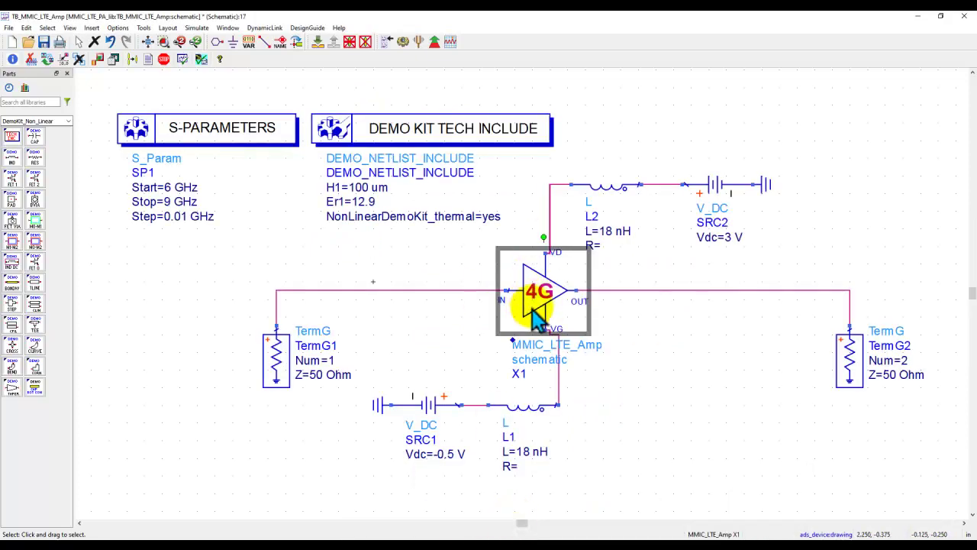
left_click(387, 42)
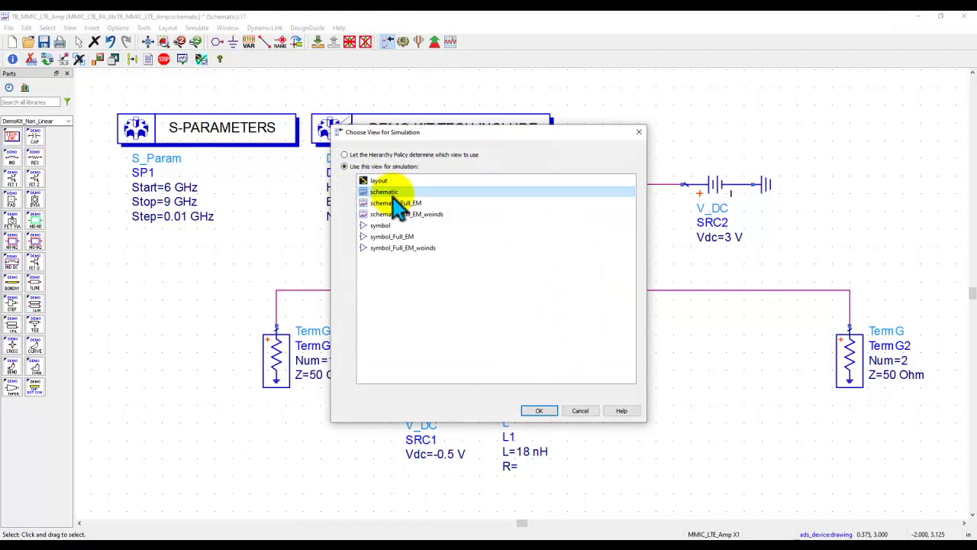
left_click(398, 203)
left_click(533, 413)
Rerun the S-parameter simulation and return to the test bench schematic
left_click(402, 42)
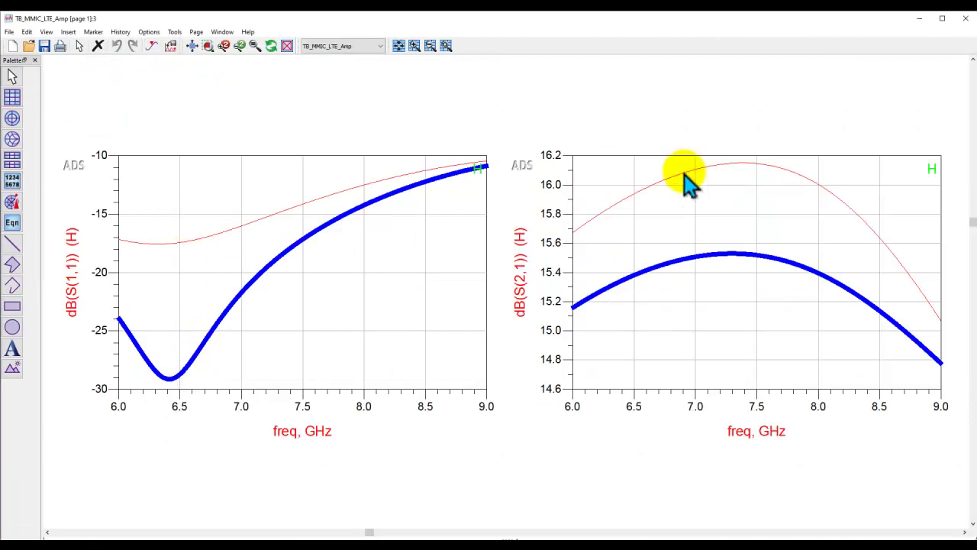
mouse_move(622, 536)
left_click(545, 521)
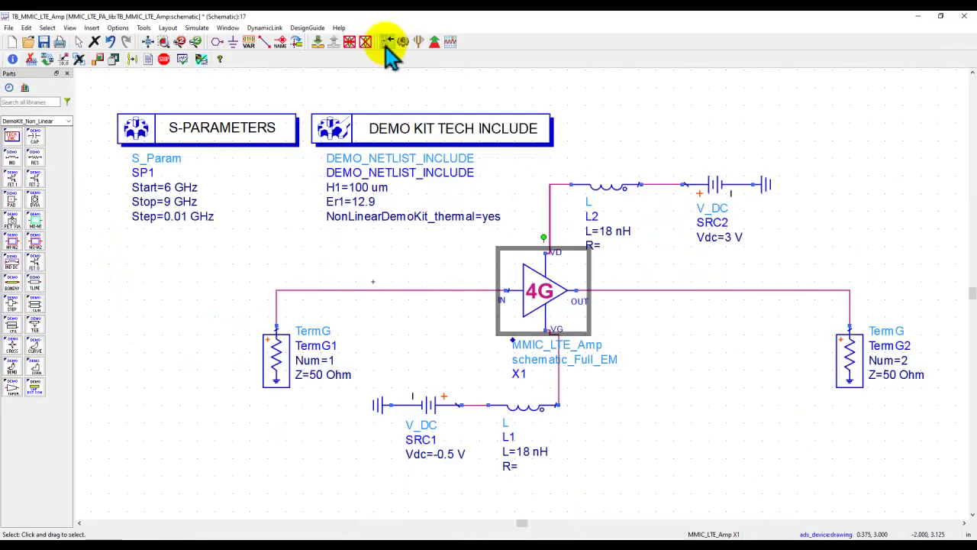
Switch X1 to its schematic_Full_EM_woinds view and simulate the test bench again
left_click(387, 42)
left_click(422, 215)
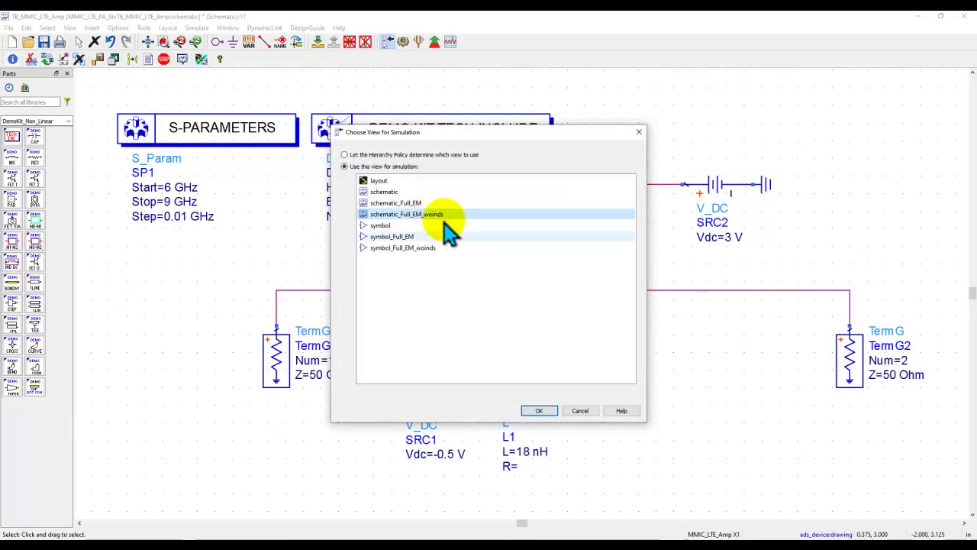
left_click(541, 412)
left_click(403, 41)
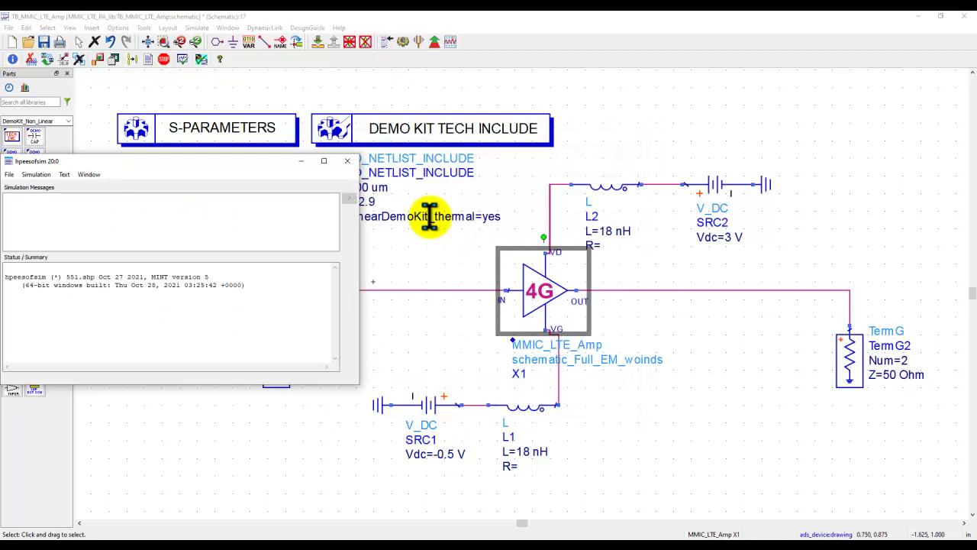